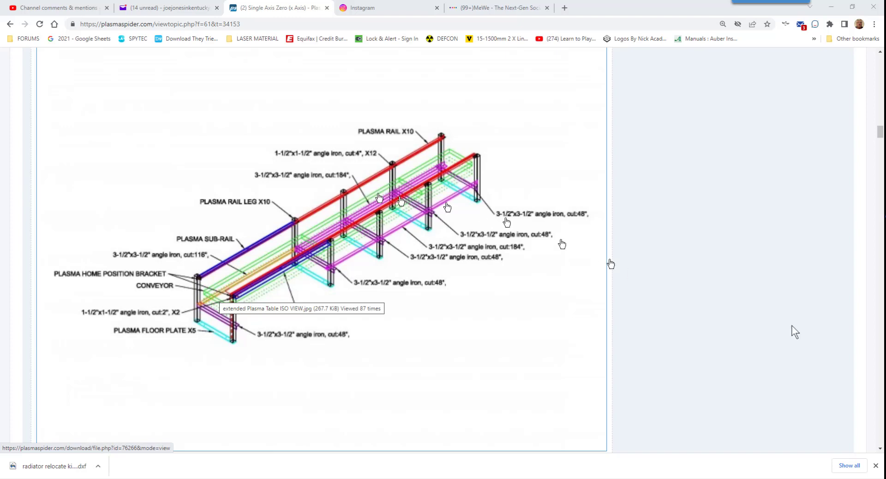
Review the forum thread down to the gantry centre-line diagram for curved beams and switch to DesignEdge.
{"action": "scroll", "coordinate": [339, 250], "scroll_direction": "down", "scroll_amount": 20}
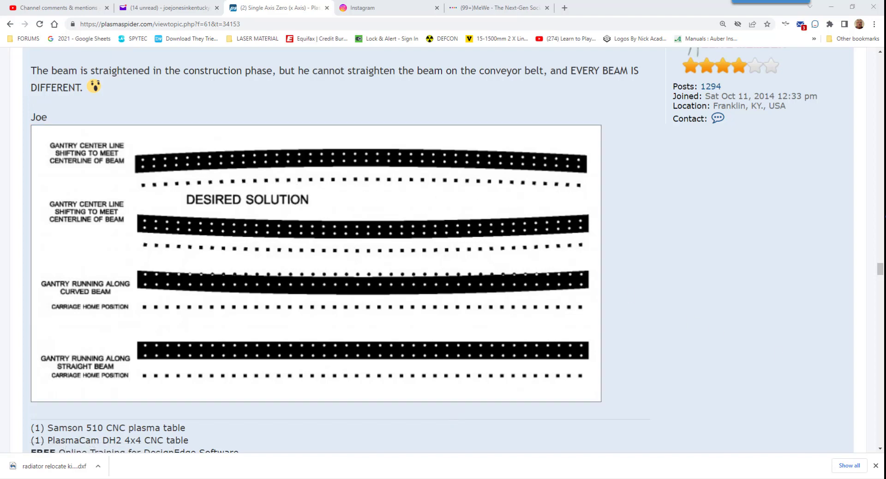
{"action": "key", "text": "alt+Tab"}
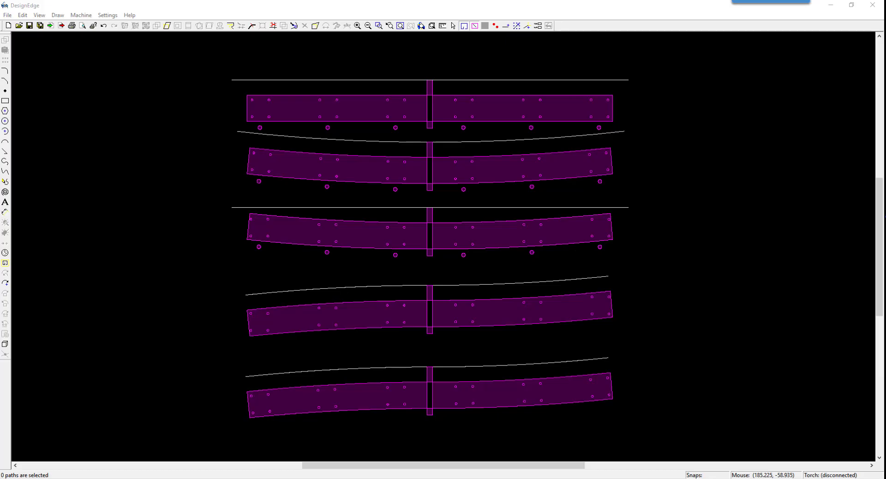
Turn on ortho snapping and try moving the gantry bar horizontally along the straight beam in the first diagram.
{"action": "left_click", "coordinate": [428, 92]}
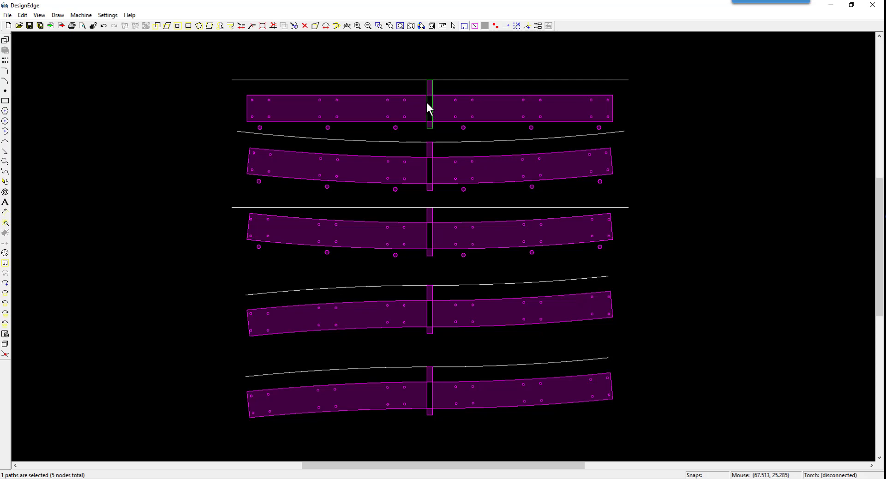
{"action": "key", "text": "o"}
{"action": "key", "text": "m"}
{"action": "left_click", "coordinate": [420, 113]}
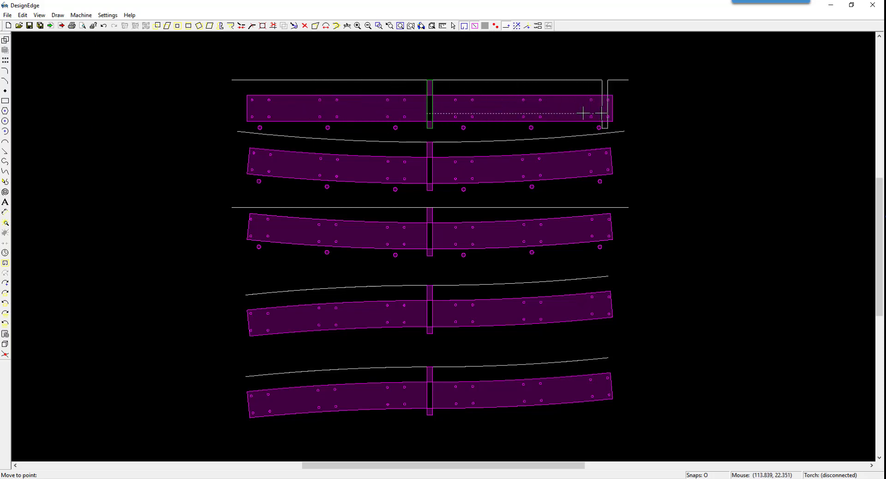
{"action": "key", "text": "Escape"}
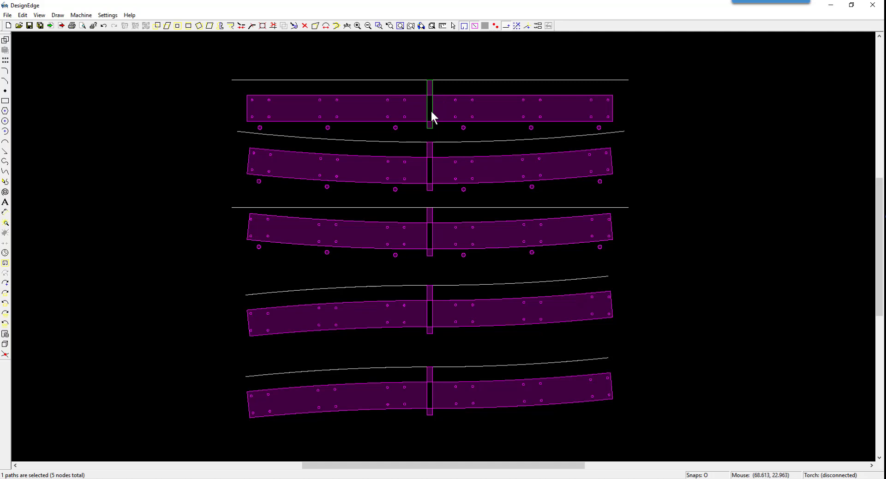
Place a copy of the gantry bar directly beside the original on the straight beam.
{"action": "key", "text": "ctrl+c"}
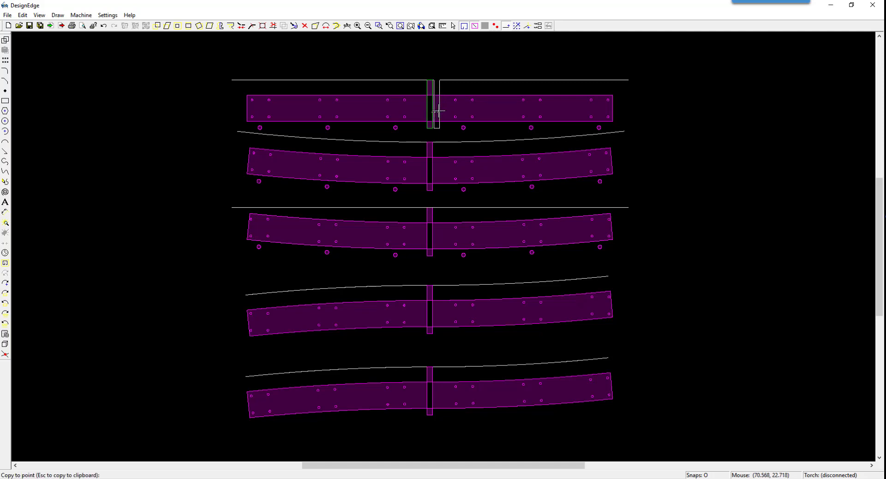
{"action": "left_click", "coordinate": [438, 111]}
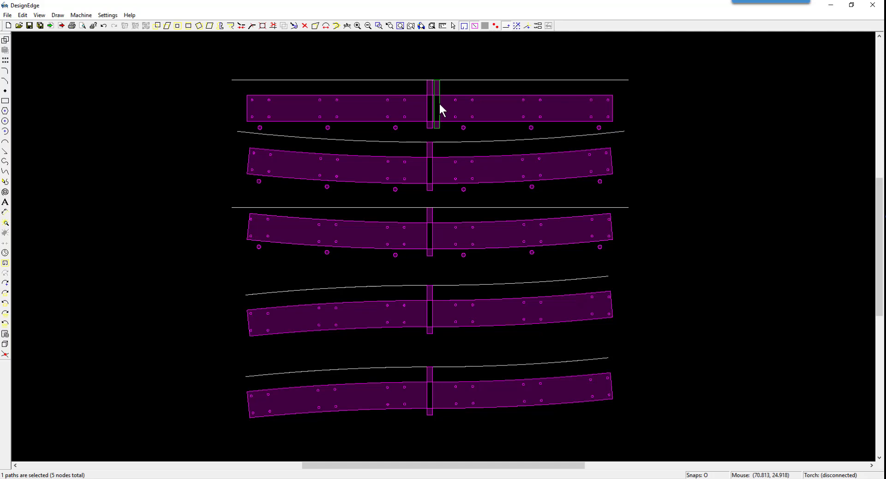
Copy the added bar from the straight beam to the matching spot beside the gantry bar on the second diagram's curved beam.
{"action": "left_click", "coordinate": [393, 174]}
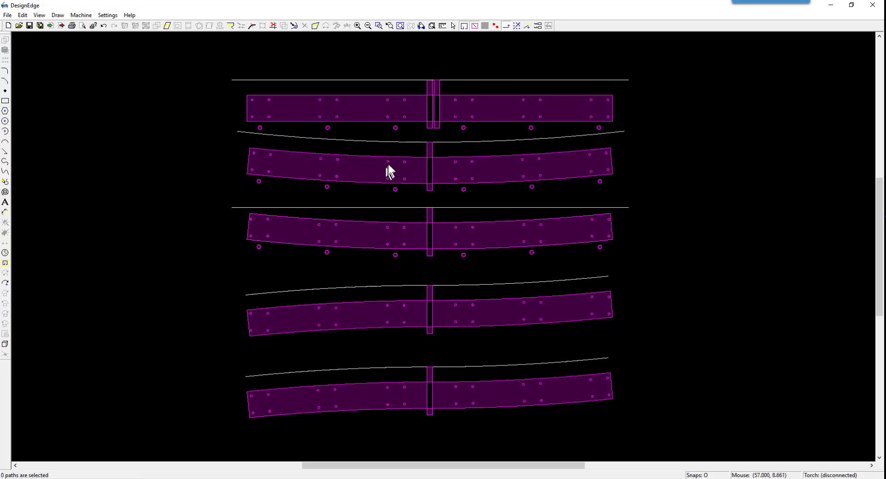
{"action": "left_click", "coordinate": [387, 162]}
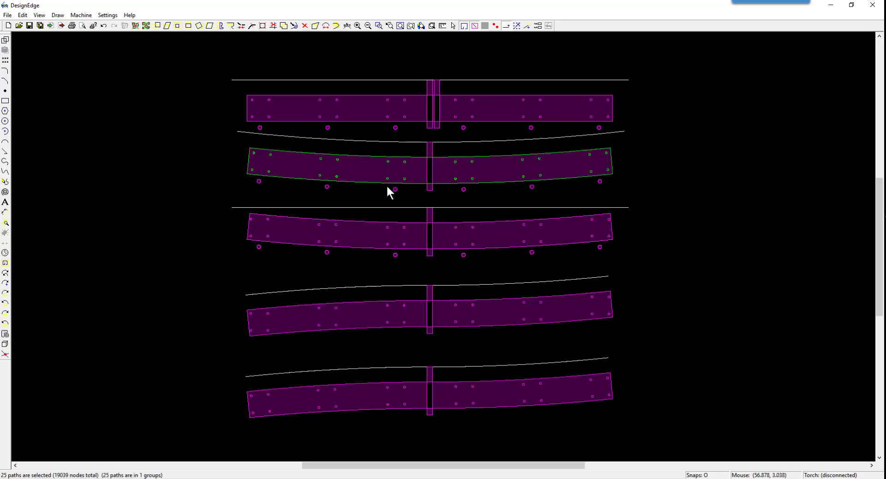
{"action": "left_click", "coordinate": [438, 109]}
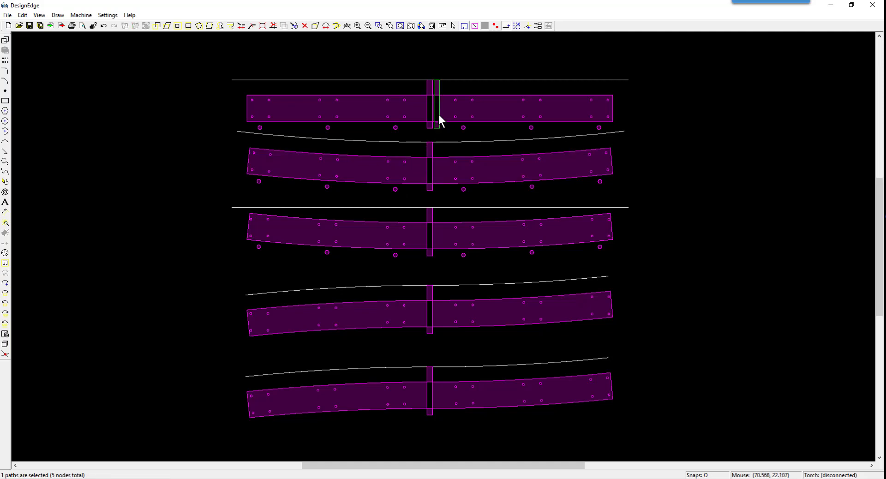
{"action": "key", "text": "ctrl+c"}
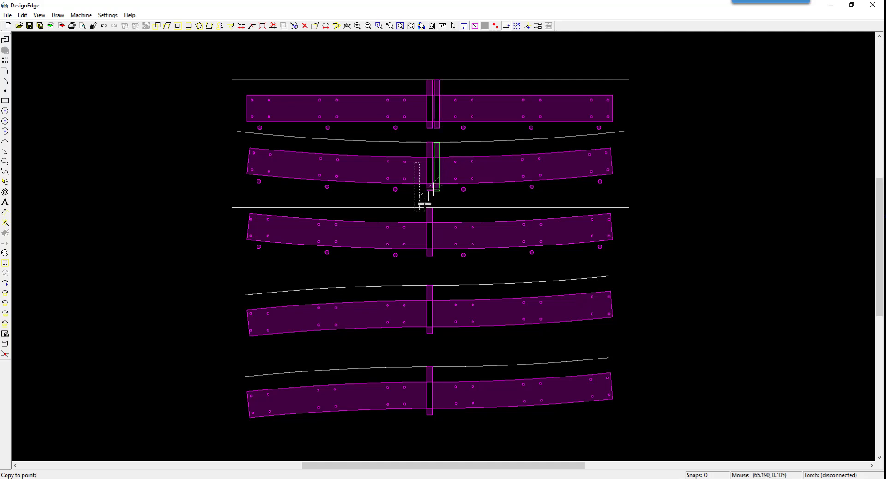
{"action": "left_click", "coordinate": [428, 176]}
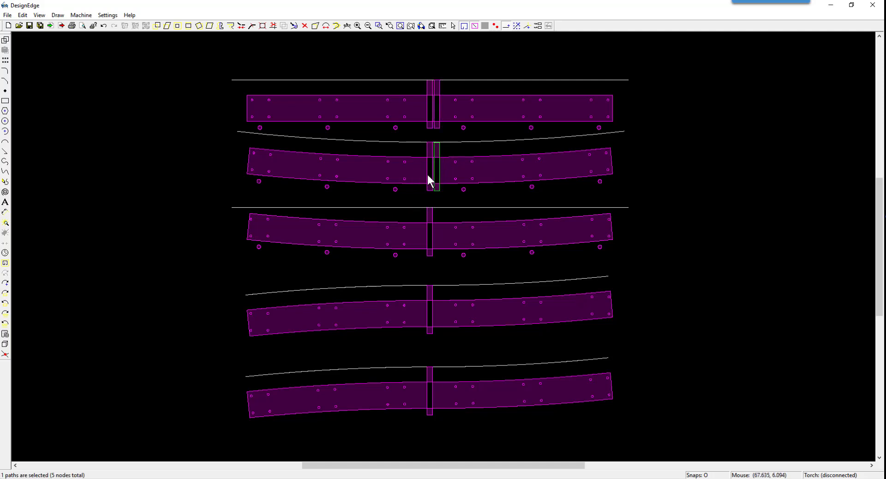
Move both bars on the second beam horizontally to the second group of holes from its left end.
{"action": "left_click", "coordinate": [428, 178], "text": "shift"}
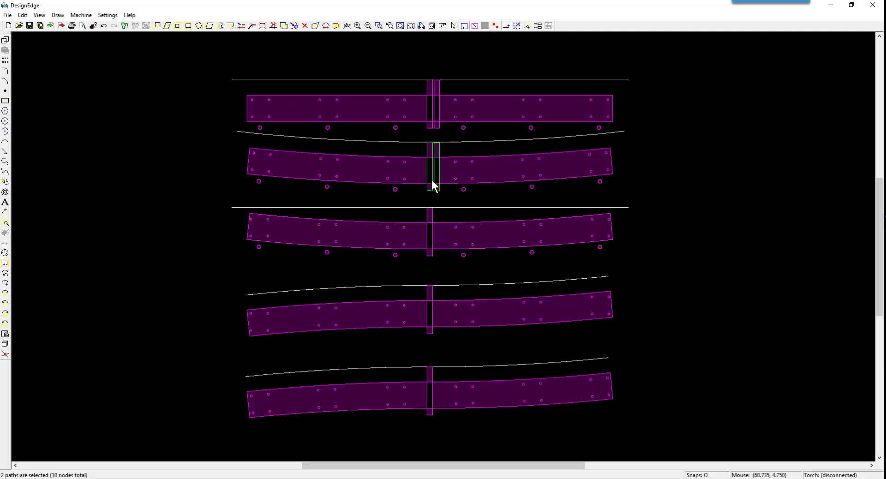
{"action": "key", "text": "m"}
{"action": "left_click", "coordinate": [432, 180]}
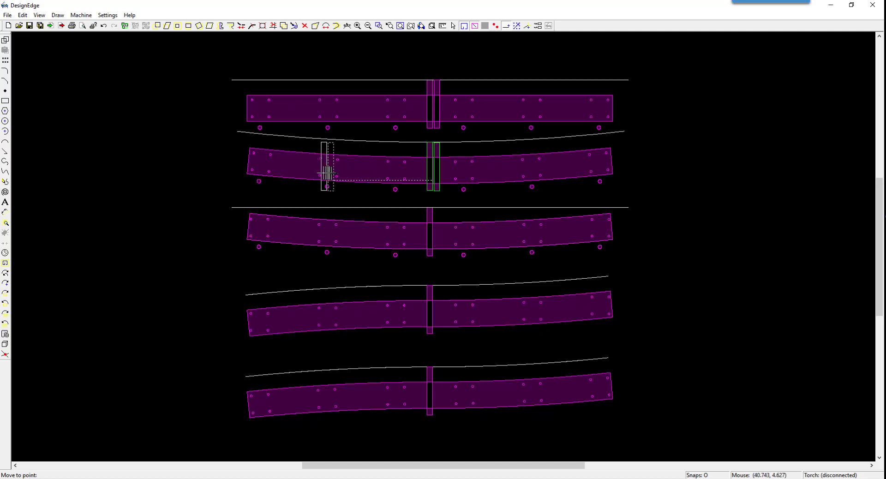
{"action": "left_click", "coordinate": [320, 180]}
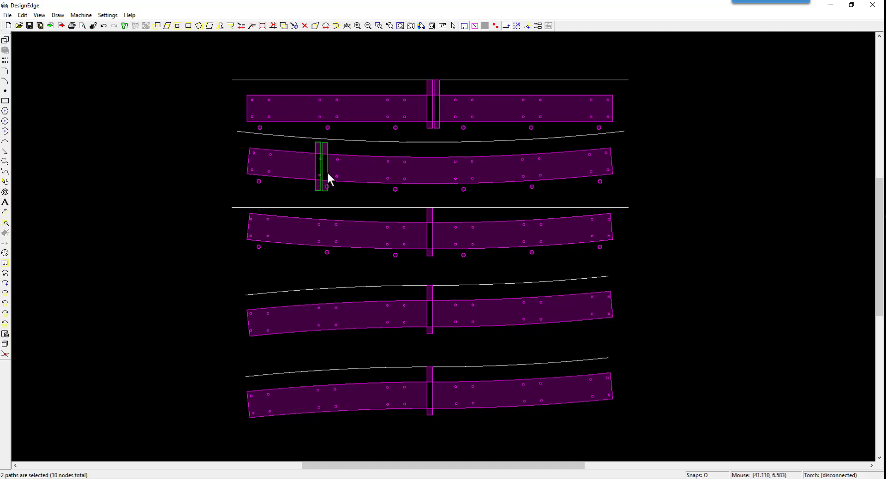
Shift only the added bar on the second beam slightly upward so its lower end meets the nearby circle.
{"action": "key", "text": "m"}
{"action": "left_click", "coordinate": [327, 171]}
{"action": "left_click", "coordinate": [327, 173]}
{"action": "left_click", "coordinate": [328, 203]}
{"action": "left_click", "coordinate": [328, 197]}
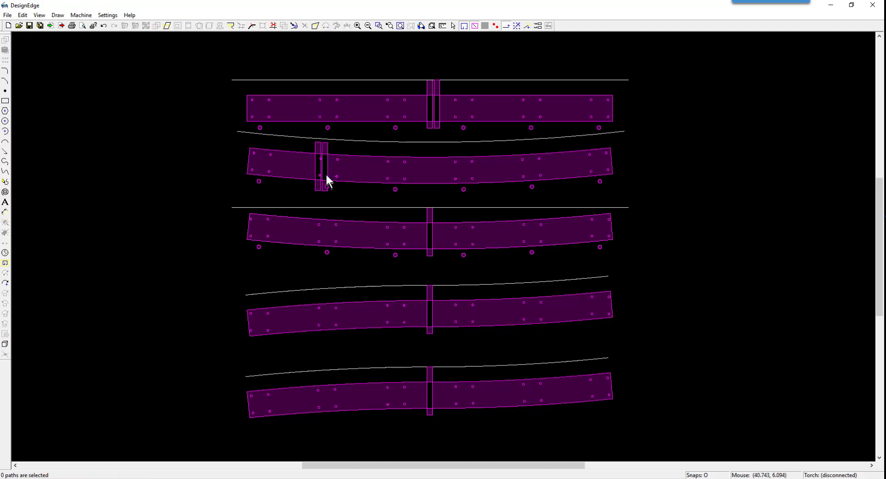
{"action": "left_click", "coordinate": [326, 180]}
{"action": "left_click", "coordinate": [328, 175]}
{"action": "left_click", "coordinate": [327, 171]}
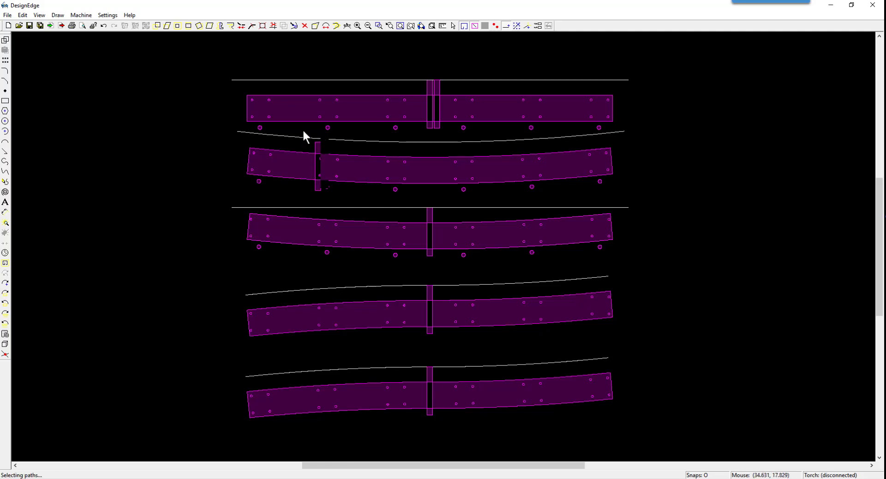
Move both bars on the second beam, together with the enclosed circle, horizontally to the beam's left end.
{"action": "left_click_drag", "start_coordinate": [302, 134], "coordinate": [338, 195]}
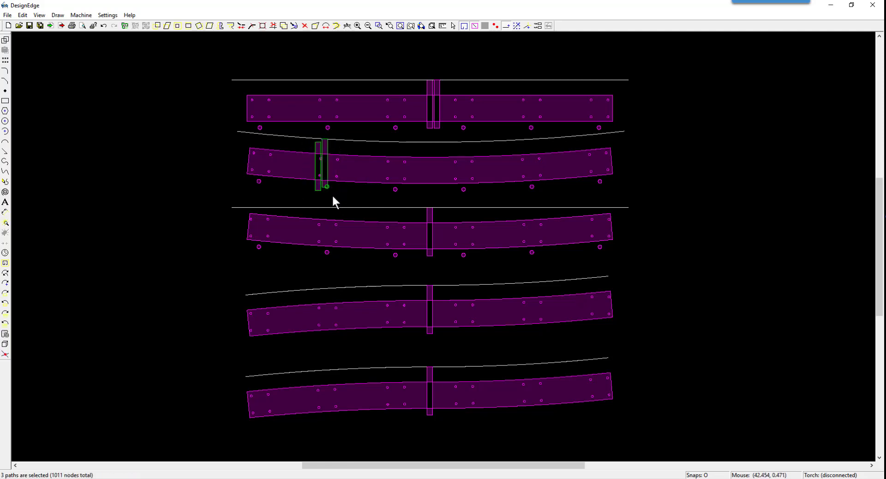
{"action": "key", "text": "m"}
{"action": "left_click", "coordinate": [311, 187]}
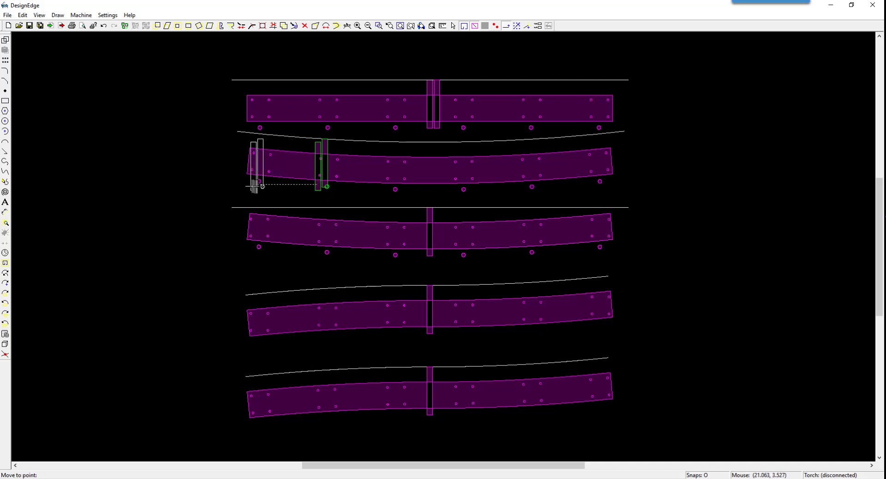
{"action": "left_click", "coordinate": [263, 186]}
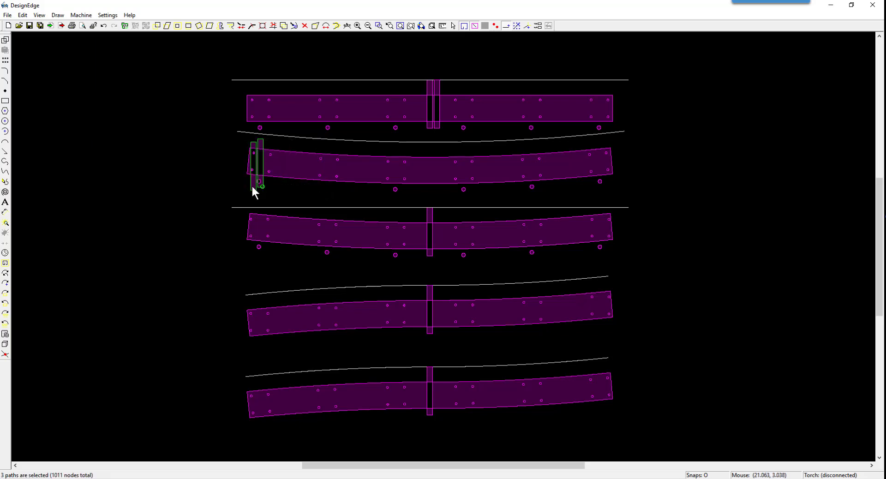
Raise the added bar at the second beam's left end so its lower end meets the leftmost circle.
{"action": "key", "text": "Escape"}
{"action": "left_click", "coordinate": [263, 162]}
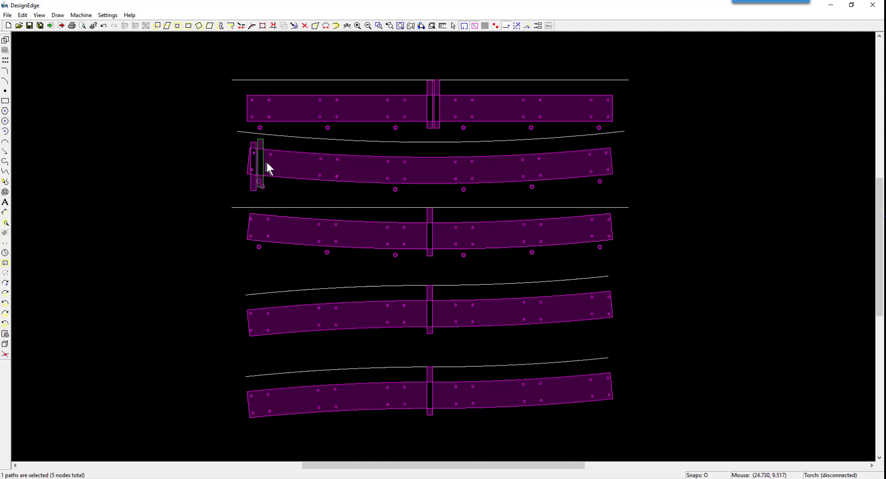
{"action": "key", "text": "m"}
{"action": "left_click", "coordinate": [266, 158]}
{"action": "left_click", "coordinate": [266, 158]}
{"action": "key", "text": "m"}
{"action": "left_click", "coordinate": [268, 160]}
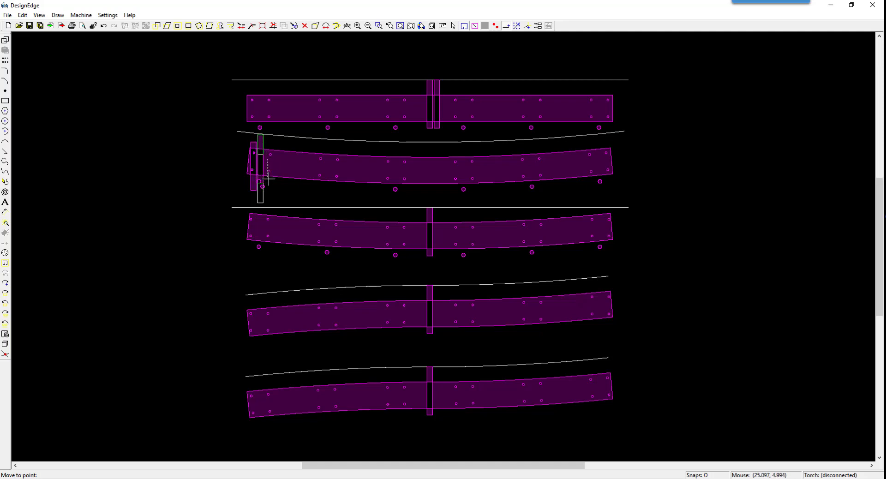
{"action": "key", "text": "Escape"}
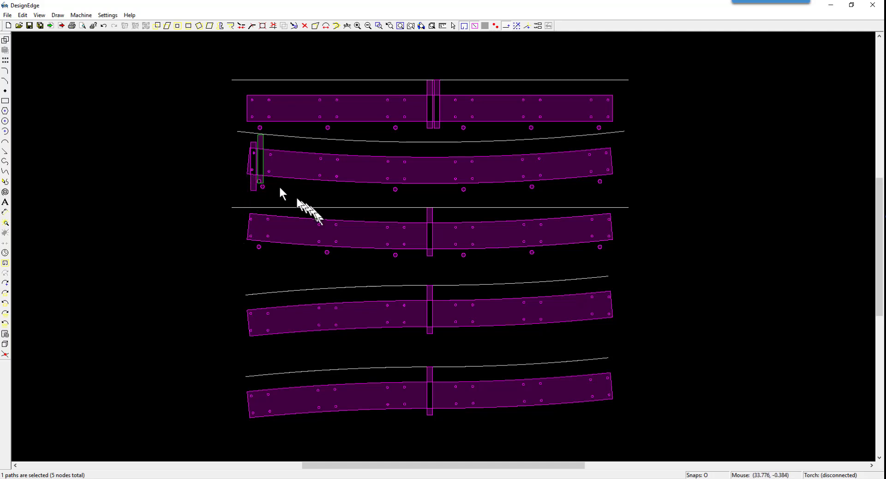
Copy the added bar from the straight beam to beside the gantry bar on the third diagram's curved beam.
{"action": "left_click", "coordinate": [437, 126]}
{"action": "key", "text": "ctrl+c"}
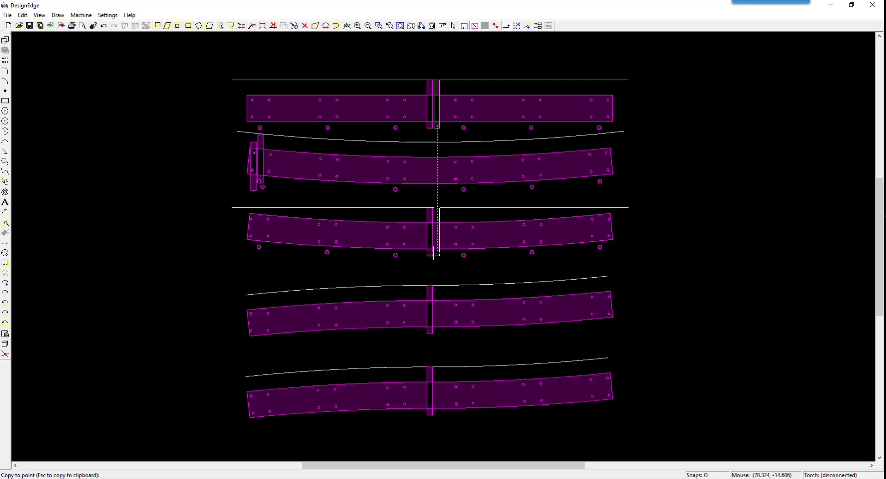
{"action": "left_click", "coordinate": [434, 254]}
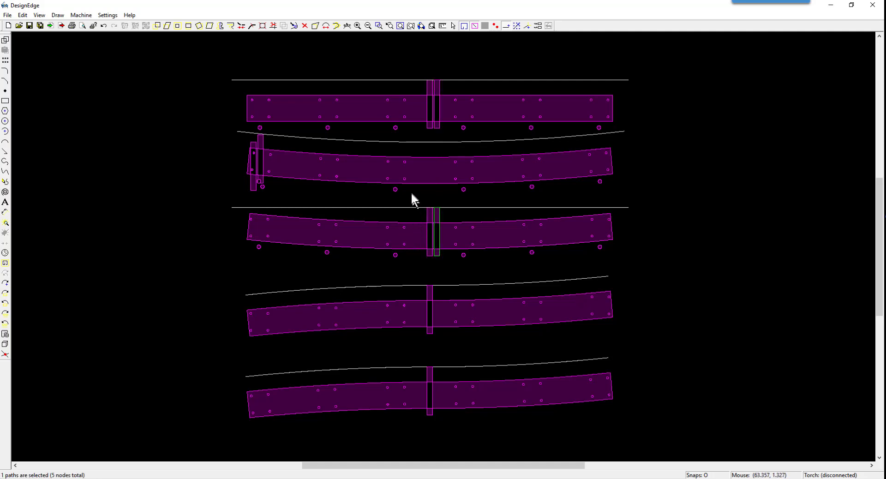
Move both bars on the third beam horizontally to just past its left end, along the straight reference line.
{"action": "left_click_drag", "start_coordinate": [411, 196], "coordinate": [441, 265]}
{"action": "right_click", "coordinate": [422, 262]}
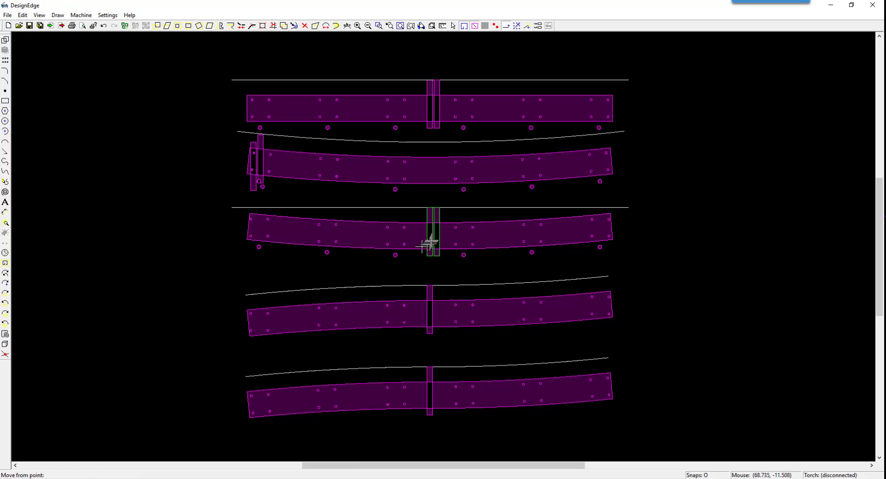
{"action": "left_click", "coordinate": [431, 241]}
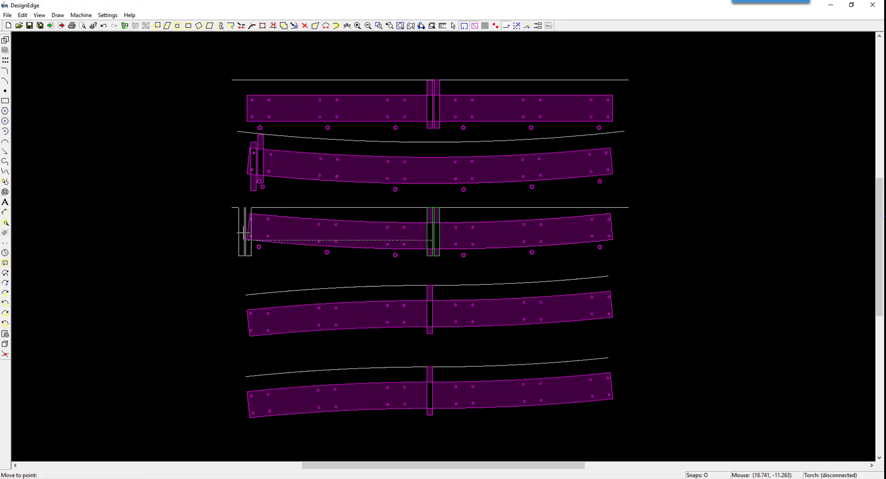
{"action": "left_click", "coordinate": [243, 240]}
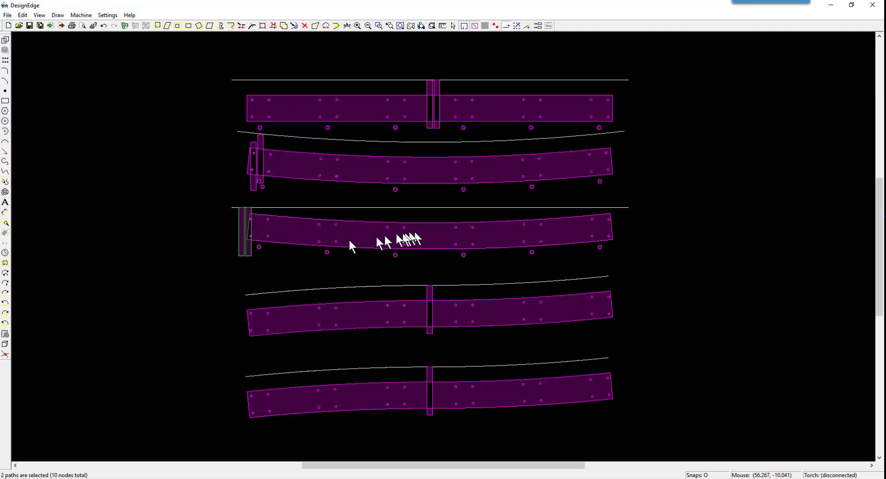
Move the added bar on the third beam to the third circle from the left and lower it slightly.
{"action": "key", "text": "m"}
{"action": "left_click", "coordinate": [250, 232]}
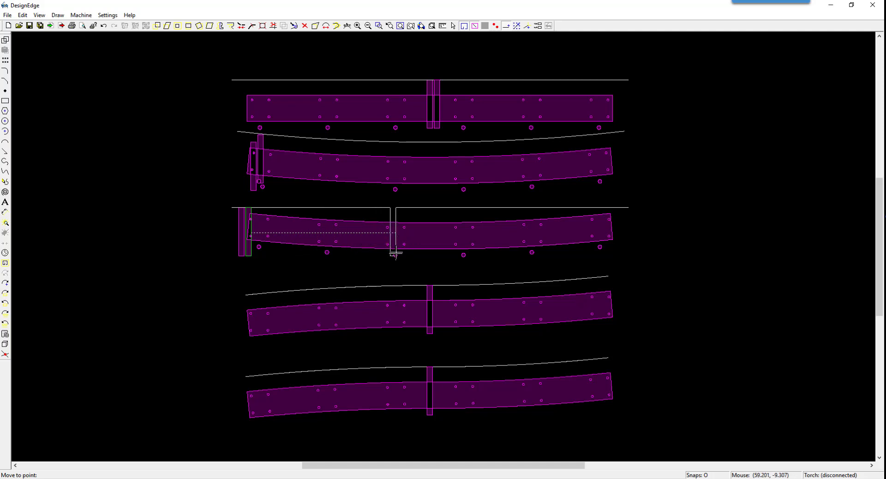
{"action": "left_click", "coordinate": [396, 245]}
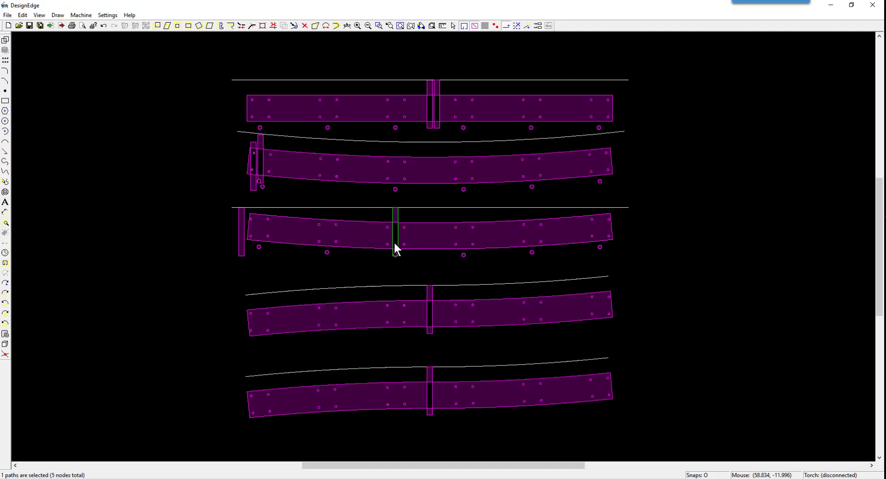
{"action": "key", "text": "m"}
{"action": "left_click", "coordinate": [394, 246]}
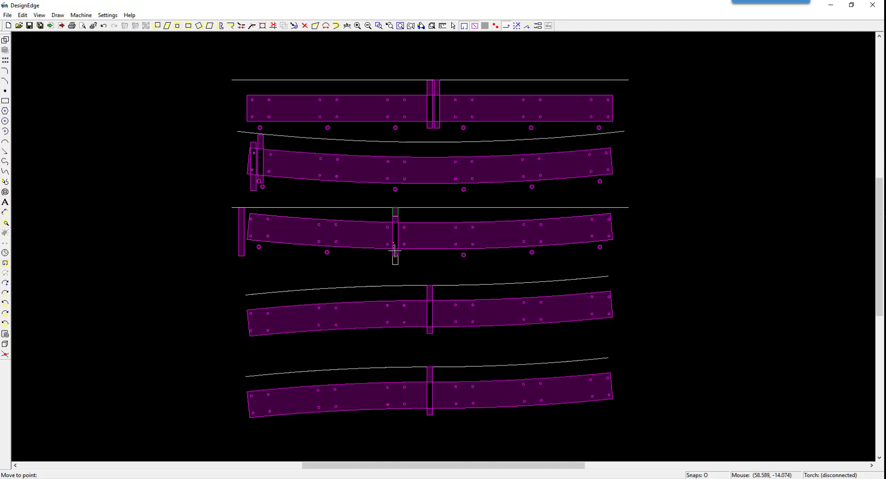
{"action": "left_click", "coordinate": [395, 252]}
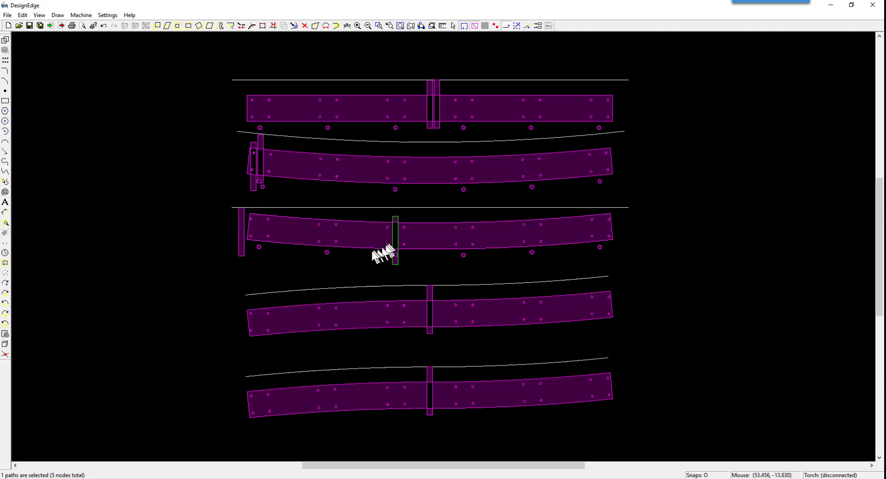
Delete the added bar from the third diagram.
{"action": "key", "text": "Delete"}
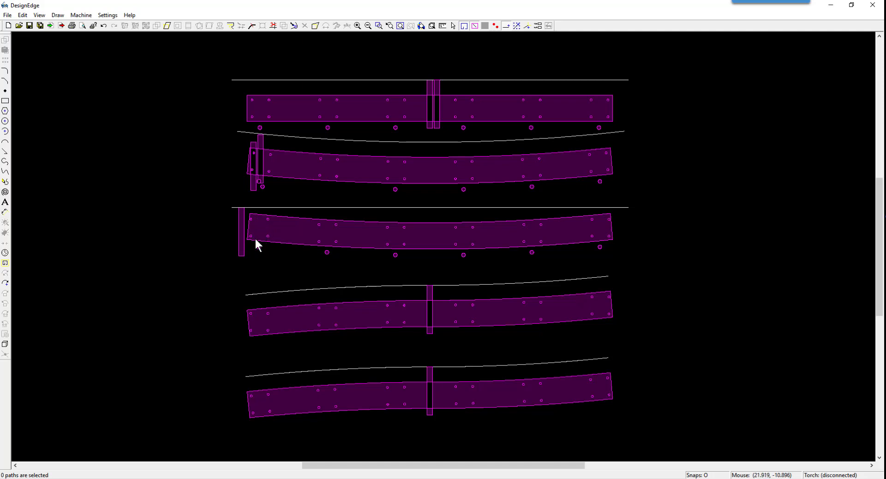
{"action": "left_click", "coordinate": [257, 207]}
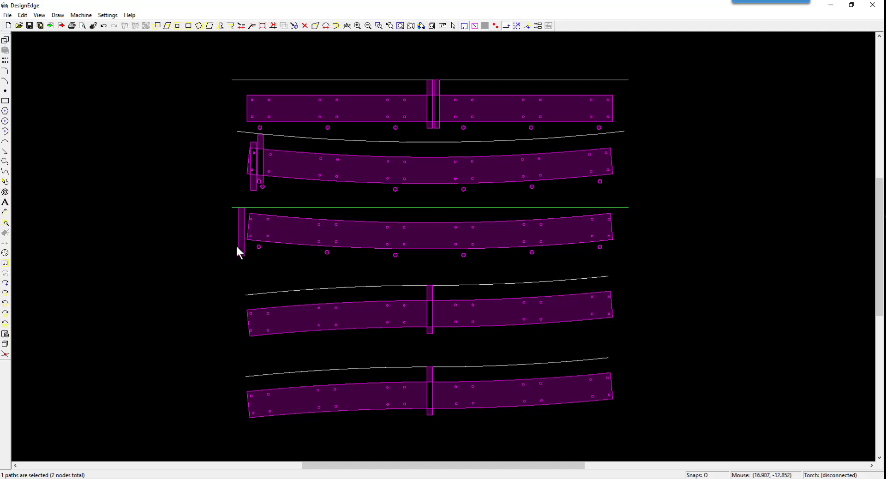
{"action": "left_click", "coordinate": [304, 178]}
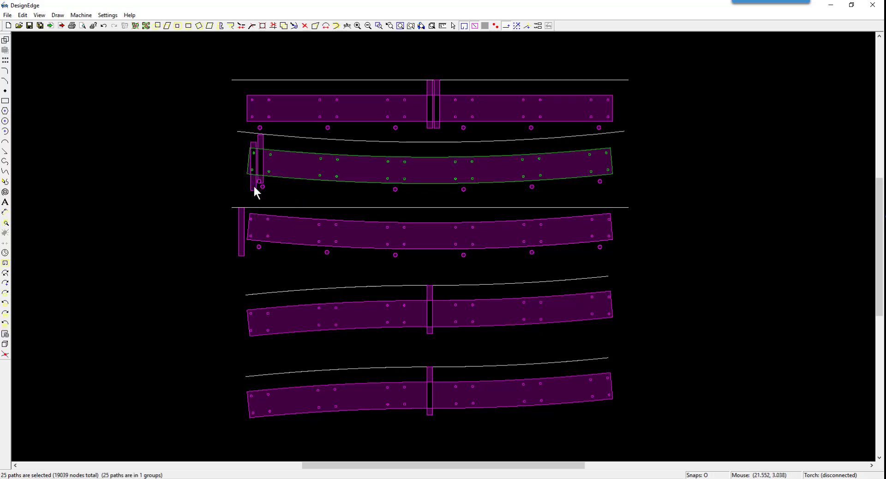
Delete both bars at the second beam's left end and the extra bar beside the straight beam's gantry bar.
{"action": "left_click", "coordinate": [266, 181]}
{"action": "key", "text": "Delete"}
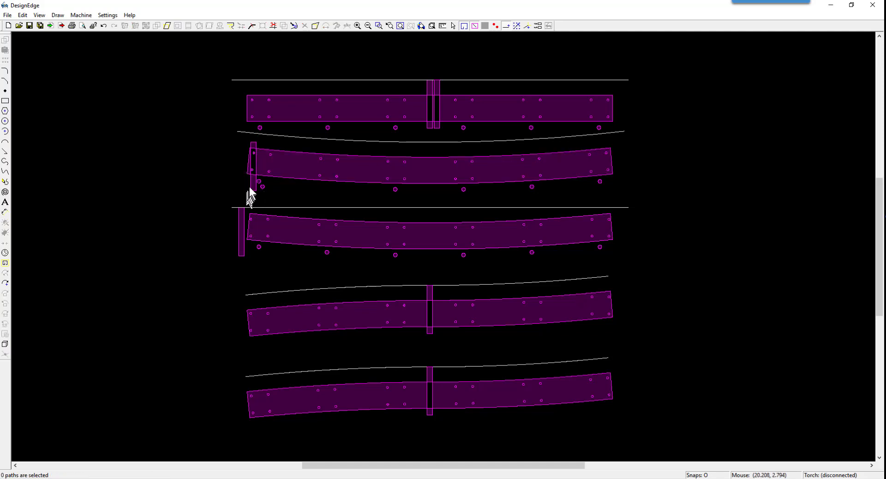
{"action": "left_click", "coordinate": [250, 186]}
{"action": "key", "text": "Delete"}
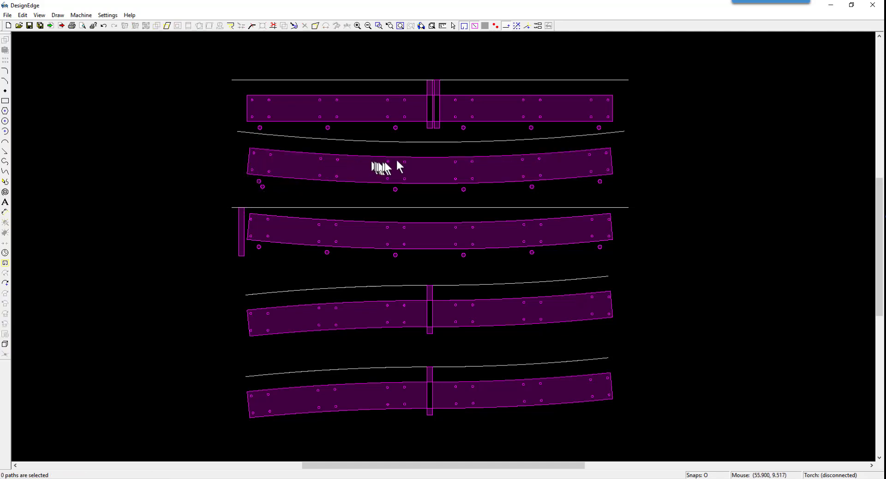
{"action": "left_click", "coordinate": [437, 126]}
{"action": "key", "text": "Delete"}
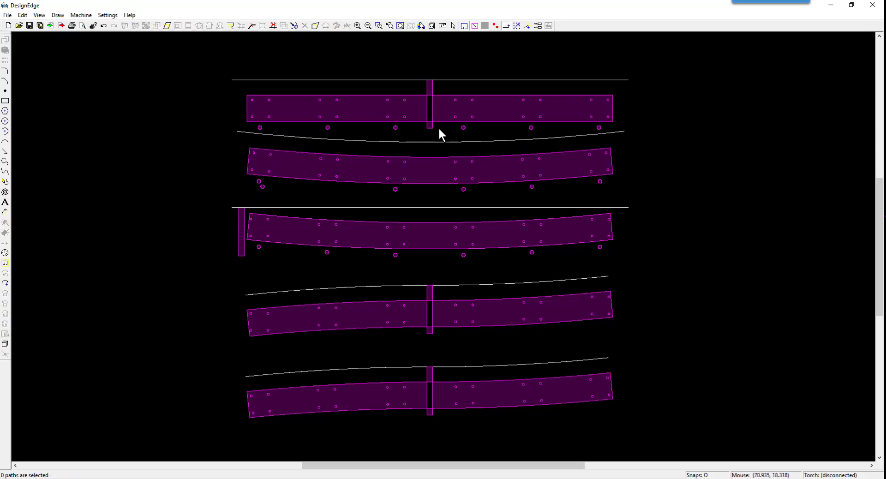
Copy the straight beam's gantry bar down to the middle of the second beam, just below its curved reference line.
{"action": "left_click", "coordinate": [432, 129]}
{"action": "key", "text": "ctrl+c"}
{"action": "left_click", "coordinate": [430, 128]}
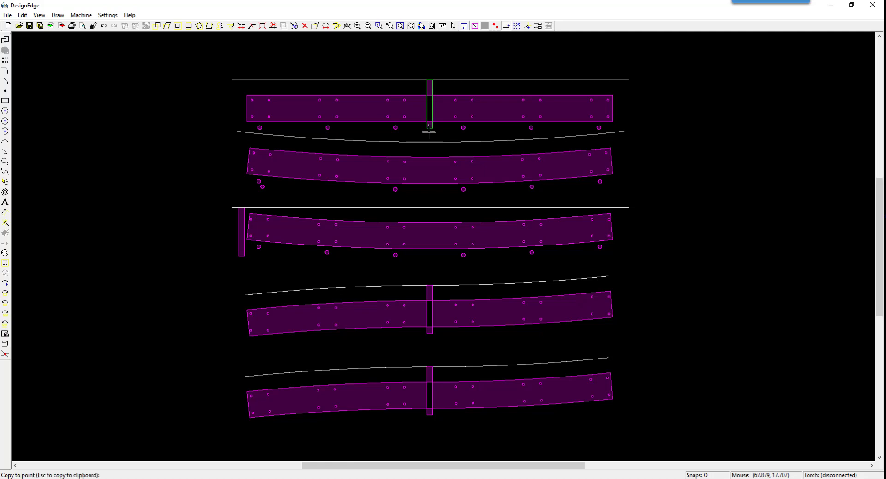
{"action": "left_click", "coordinate": [424, 196]}
{"action": "right_click", "coordinate": [350, 208]}
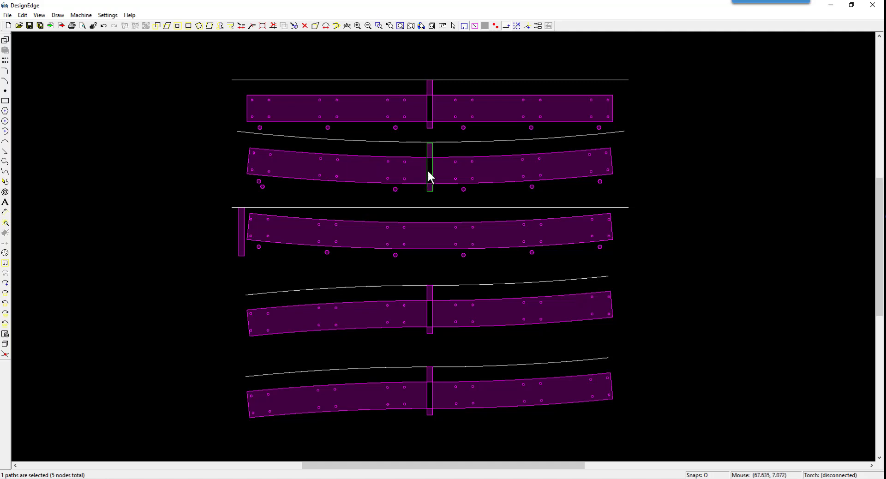
Try to rotate the second beam's gantry bar along its curved reference line to the third circle from the left.
{"action": "key", "text": "ctrl+r"}
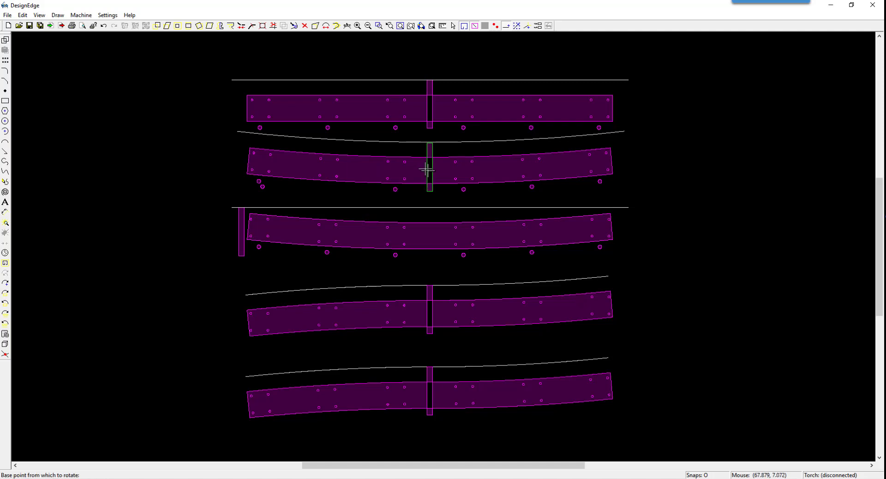
{"action": "left_click", "coordinate": [413, 141]}
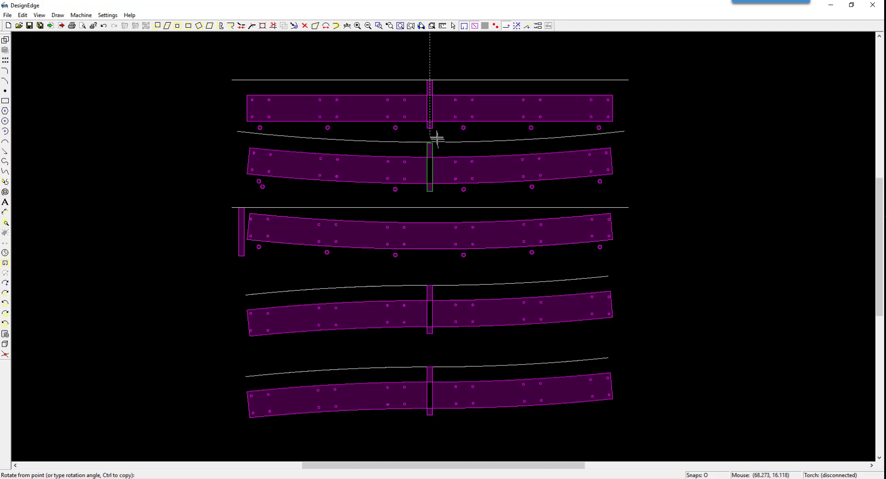
{"action": "left_click", "coordinate": [429, 191]}
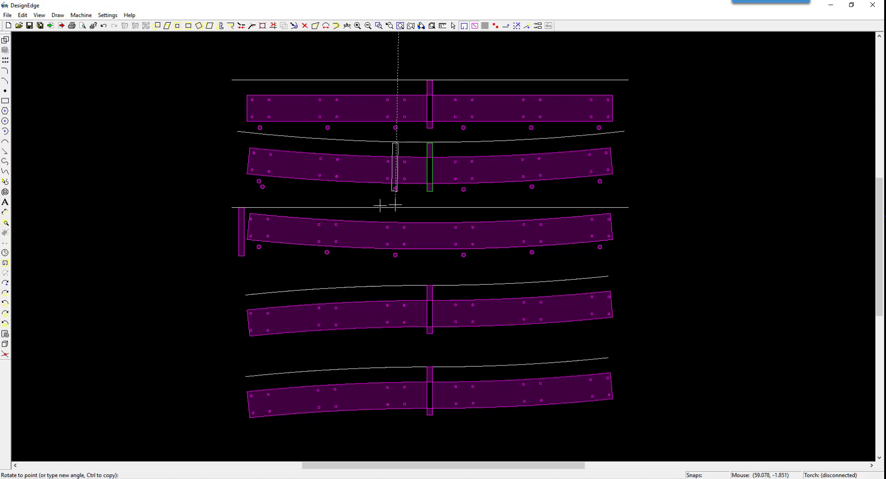
{"action": "key", "text": "Escape"}
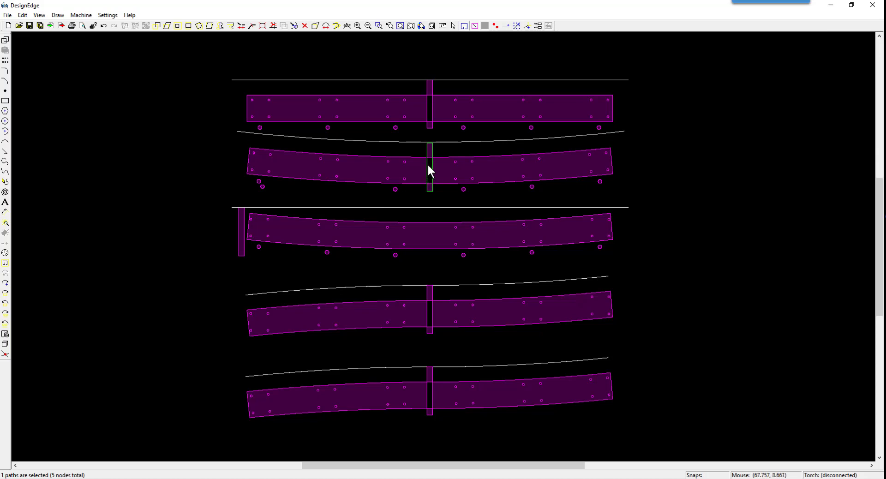
Try to rotate the second beam's gantry bar slightly about its own centre.
{"action": "key", "text": "r"}
{"action": "left_click", "coordinate": [427, 168]}
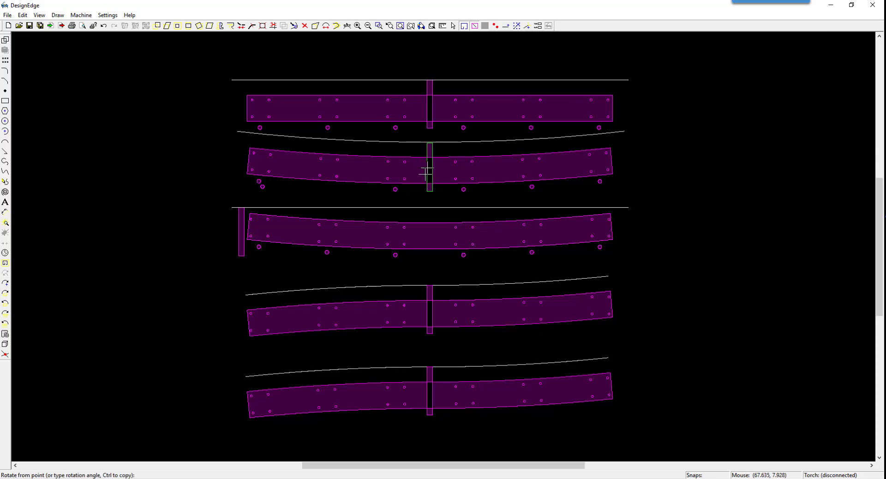
{"action": "left_click", "coordinate": [430, 222]}
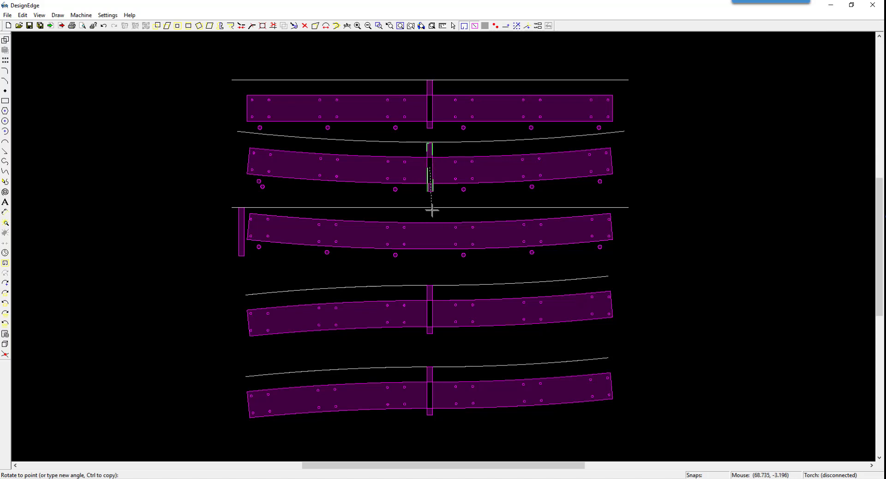
{"action": "left_click", "coordinate": [431, 207]}
{"action": "left_click", "coordinate": [364, 176]}
{"action": "left_click", "coordinate": [357, 180]}
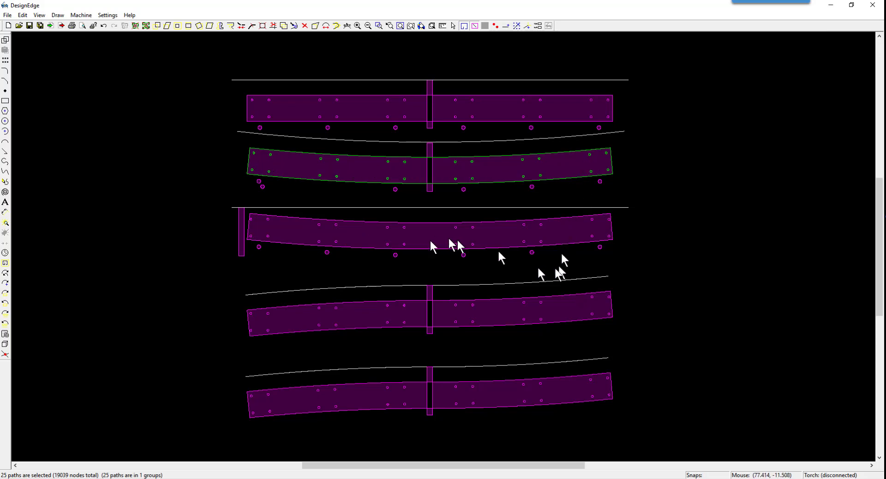
Try to rotate the fourth beam's gantry bar along its curved reference line to near the beam's left end.
{"action": "left_click", "coordinate": [388, 236]}
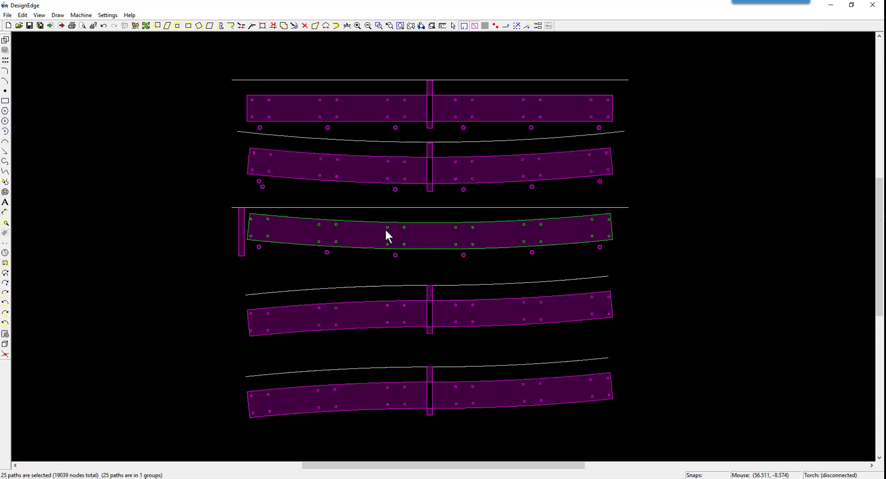
{"action": "left_click", "coordinate": [388, 306]}
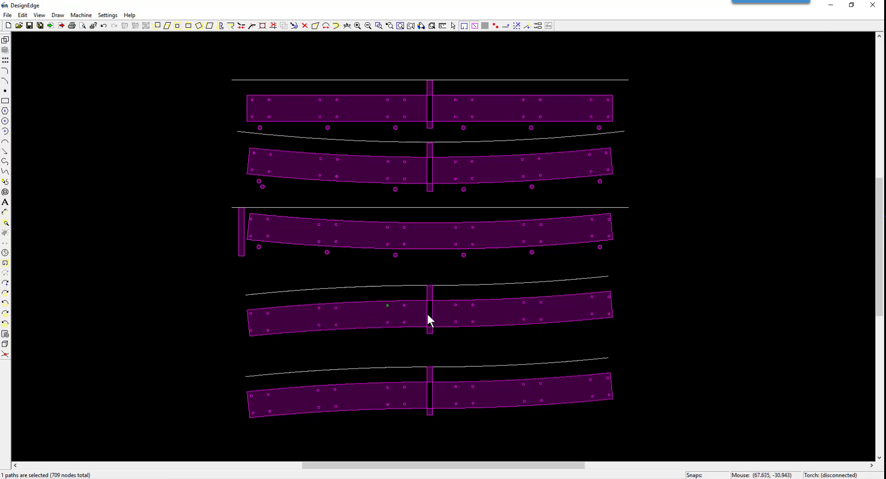
{"action": "key", "text": "r"}
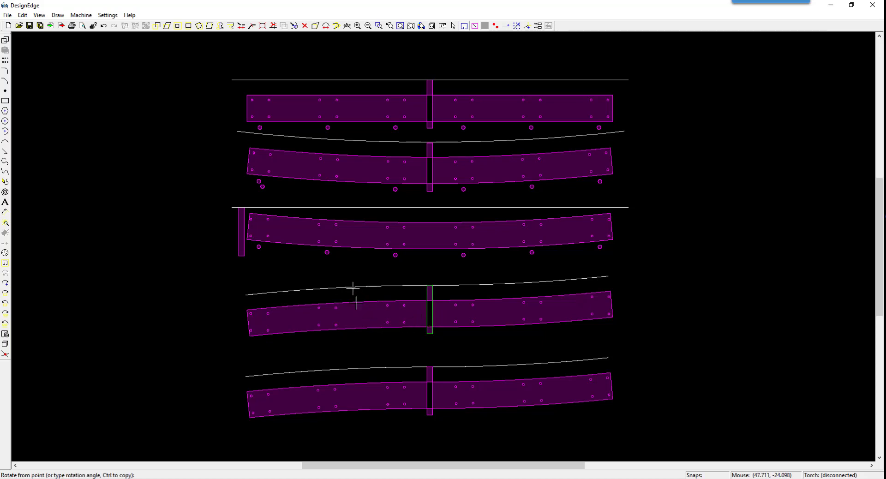
{"action": "left_click", "coordinate": [430, 341]}
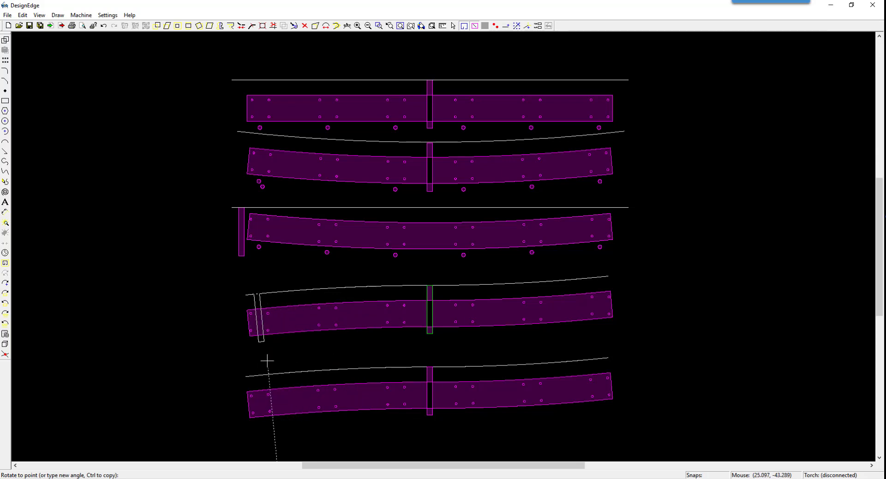
{"action": "key", "text": "Escape"}
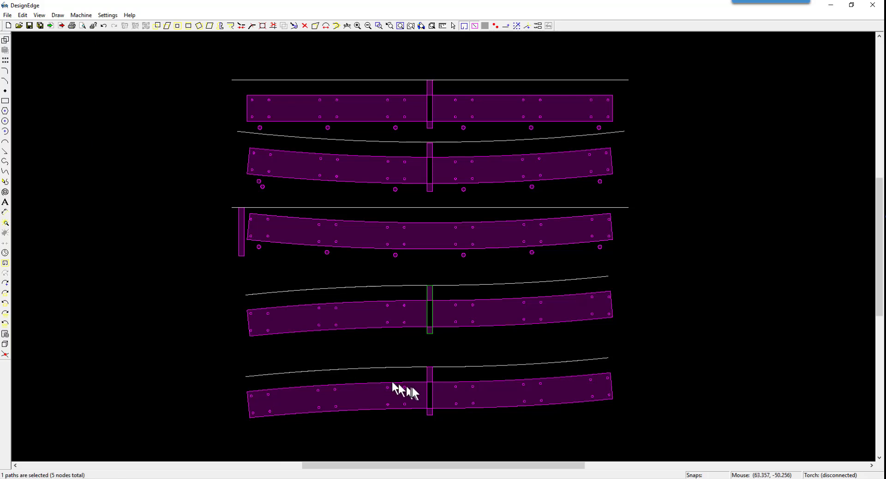
Try to rotate the fifth beam's gantry bar along the reference line's left arc, and again along its right arc.
{"action": "left_click", "coordinate": [428, 390]}
{"action": "key", "text": "r"}
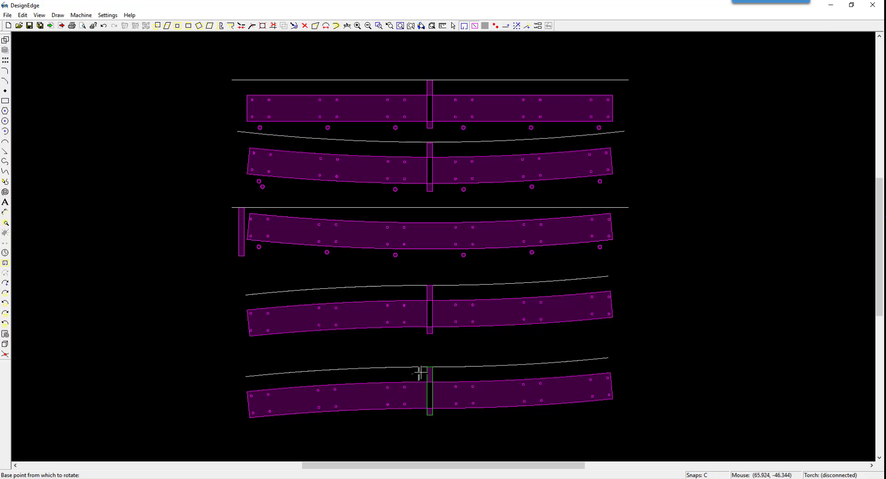
{"action": "left_click", "coordinate": [387, 368]}
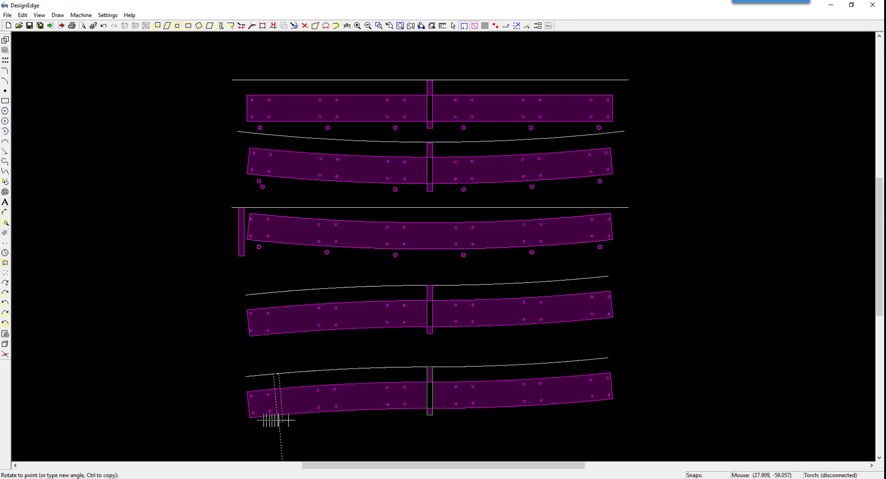
{"action": "key", "text": "Escape"}
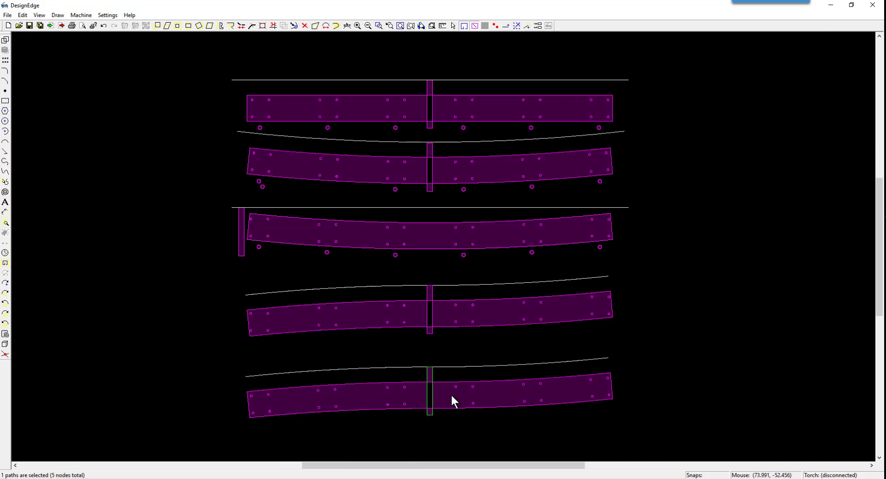
{"action": "key", "text": "r"}
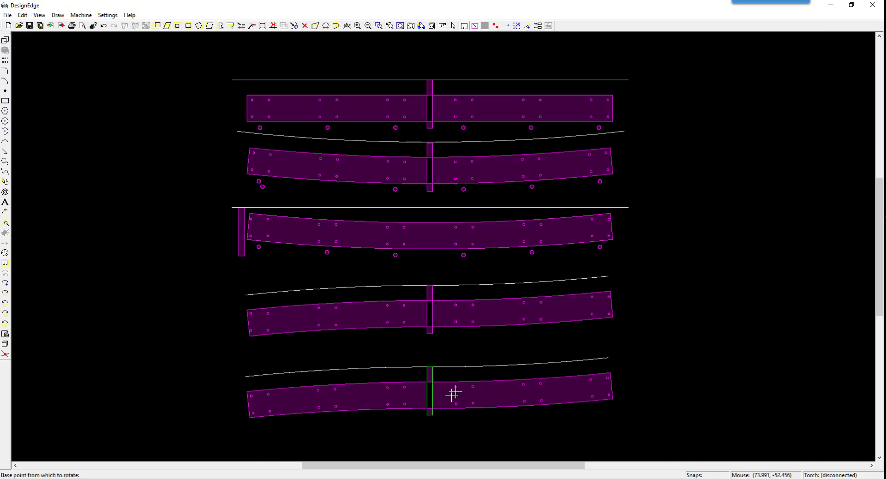
{"action": "left_click", "coordinate": [526, 364]}
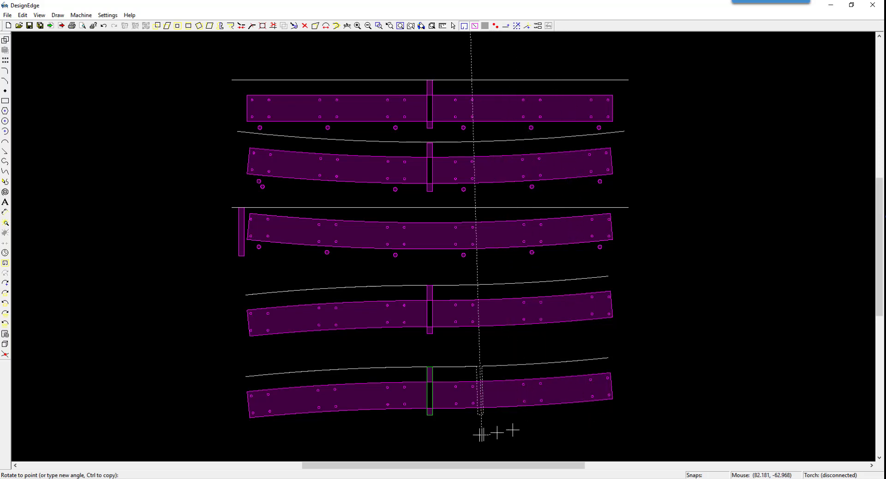
{"action": "key", "text": "Escape"}
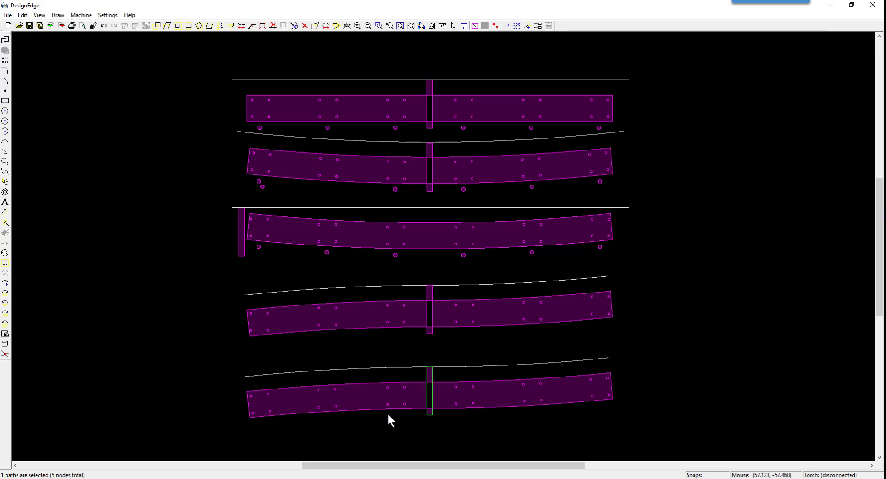
Draw a carriage rectangle around the gantry bar on the fifth beam and shift it to centre it on the bar.
{"action": "key", "text": "r"}
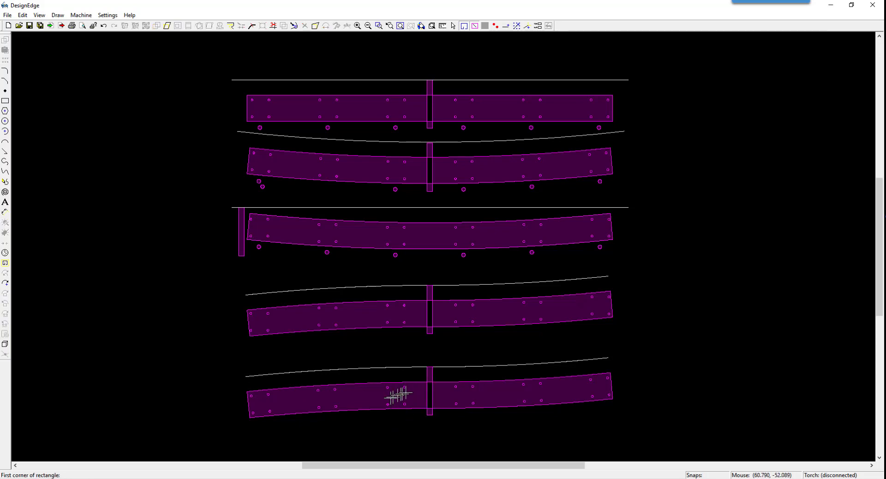
{"action": "left_click", "coordinate": [415, 374]}
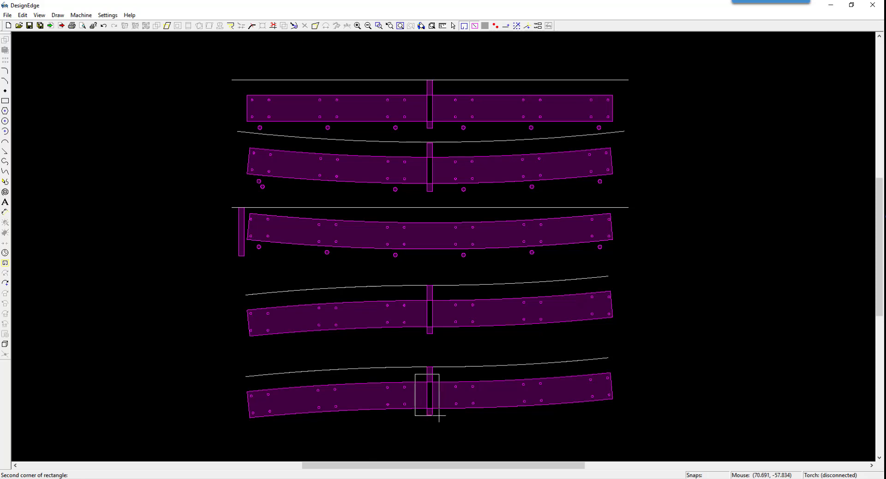
{"action": "left_click", "coordinate": [439, 415]}
{"action": "scroll", "coordinate": [426, 397], "scroll_direction": "up", "scroll_amount": 2}
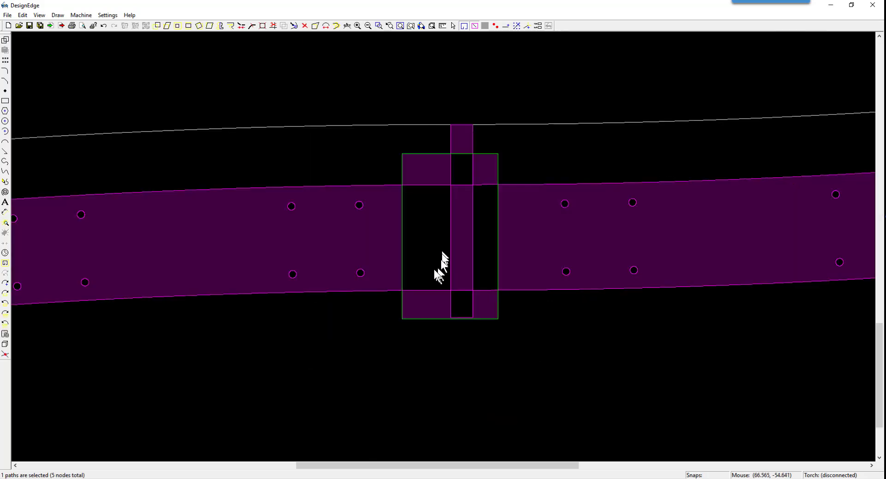
{"action": "key", "text": "m"}
{"action": "left_click", "coordinate": [416, 261]}
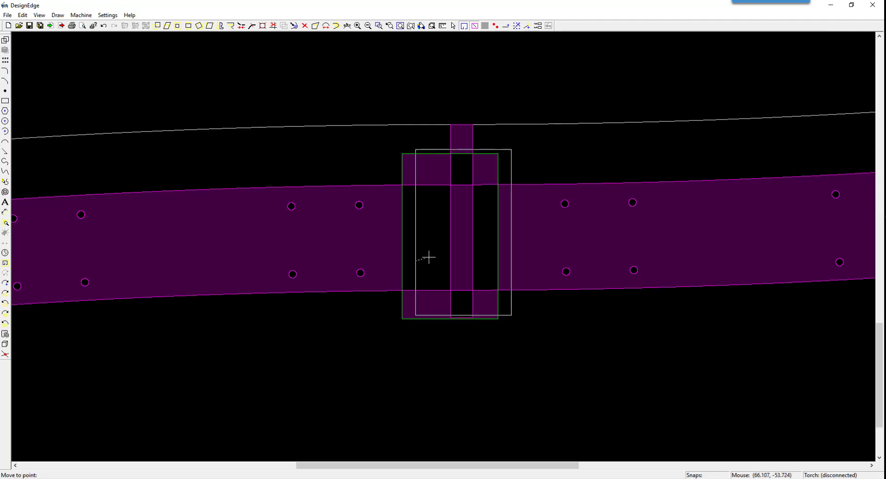
{"action": "left_click", "coordinate": [429, 258]}
Move the fifth beam's gantry bar down slightly so it extends past both ends of the carriage rectangle.
{"action": "left_click", "coordinate": [452, 137]}
{"action": "key", "text": "m"}
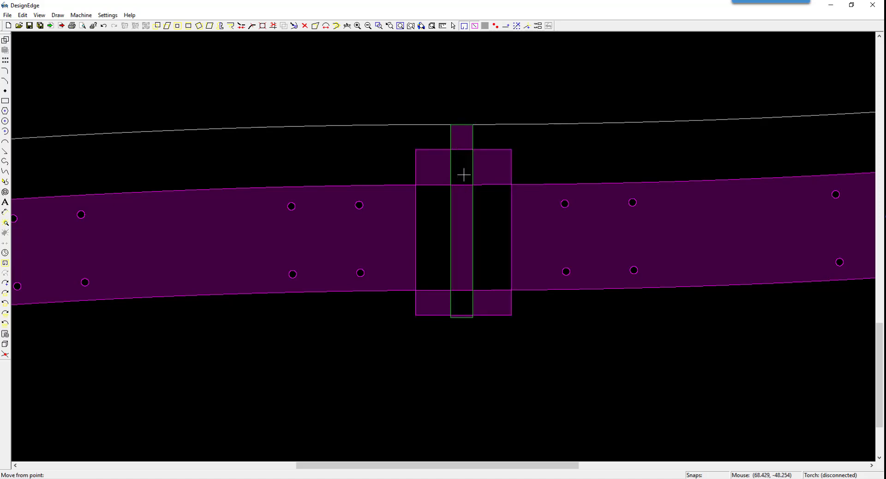
{"action": "left_click", "coordinate": [464, 174]}
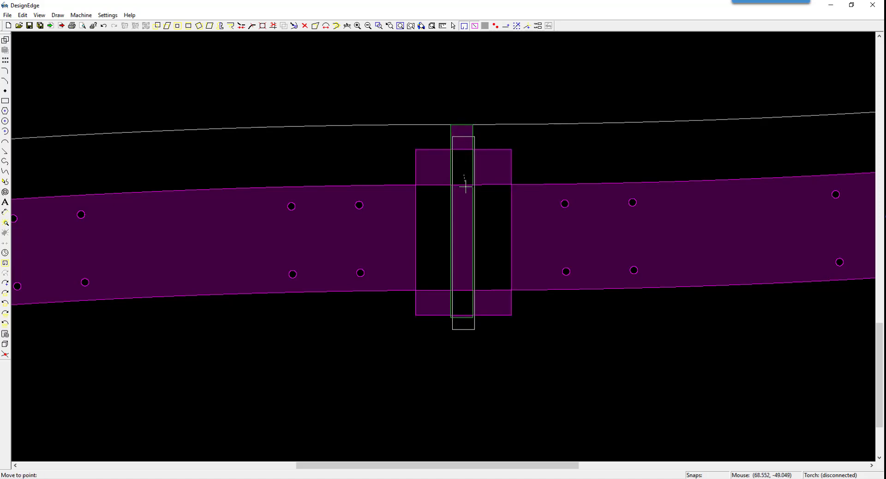
{"action": "left_click", "coordinate": [466, 186]}
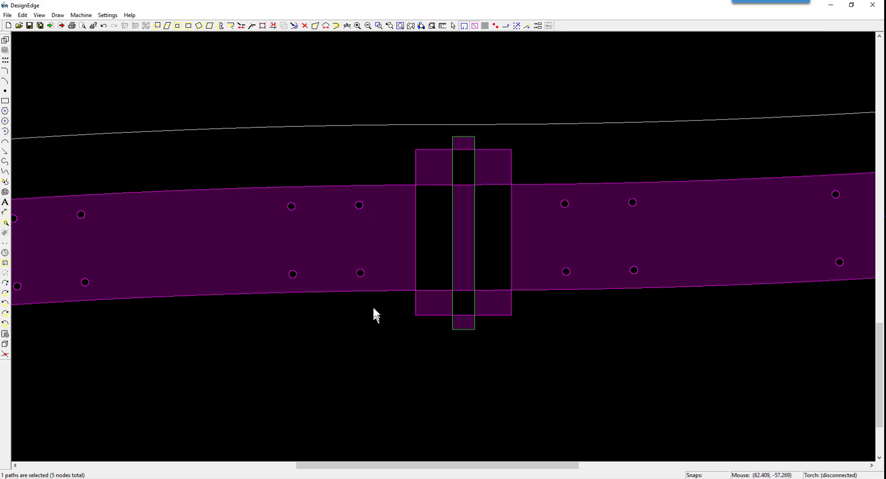
Draw a small circle in the carriage rectangle's lower-left corner, touching the beam's lower edge, and copy it to the lower-right corner.
{"action": "key", "text": "c"}
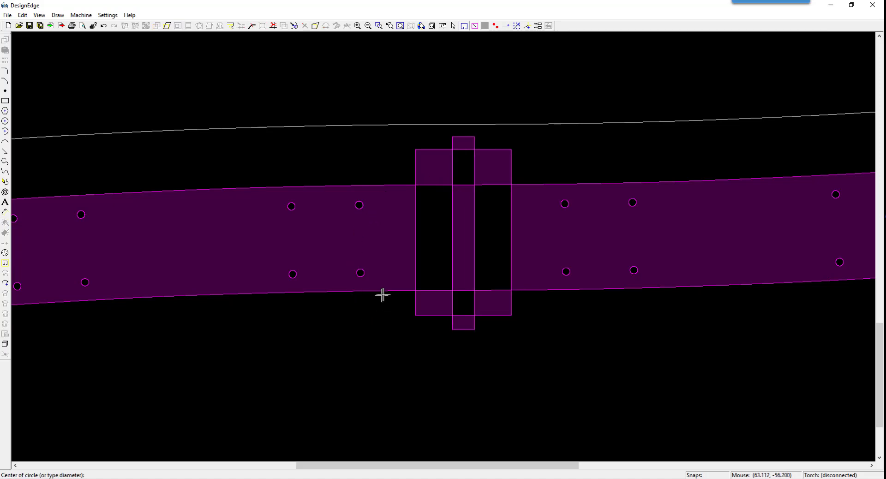
{"action": "left_click", "coordinate": [430, 299]}
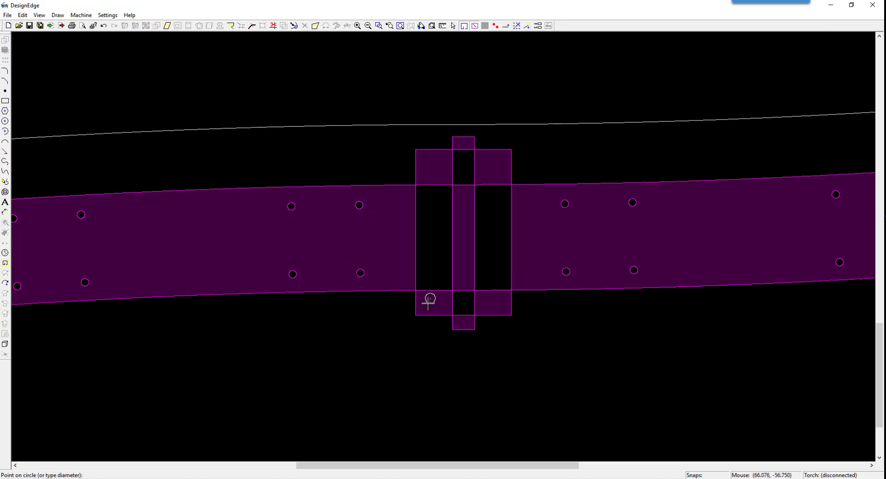
{"action": "left_click", "coordinate": [427, 305]}
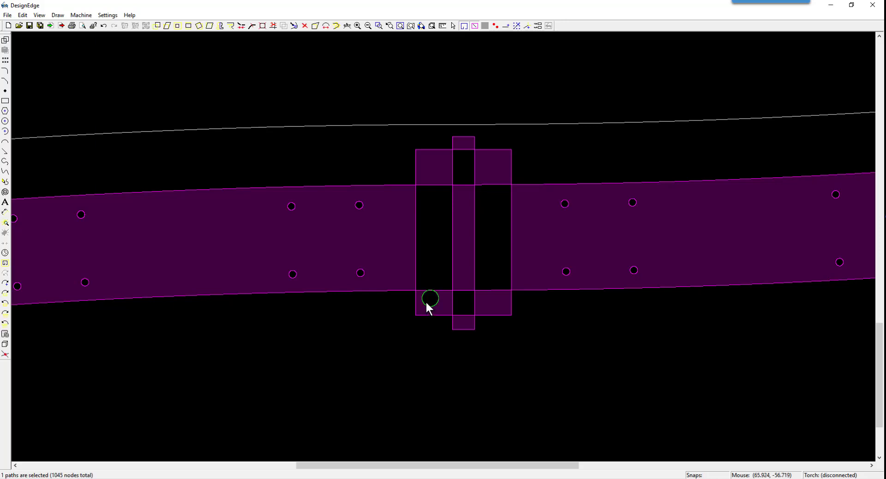
{"action": "key", "text": "ctrl+c"}
{"action": "left_click", "coordinate": [430, 298]}
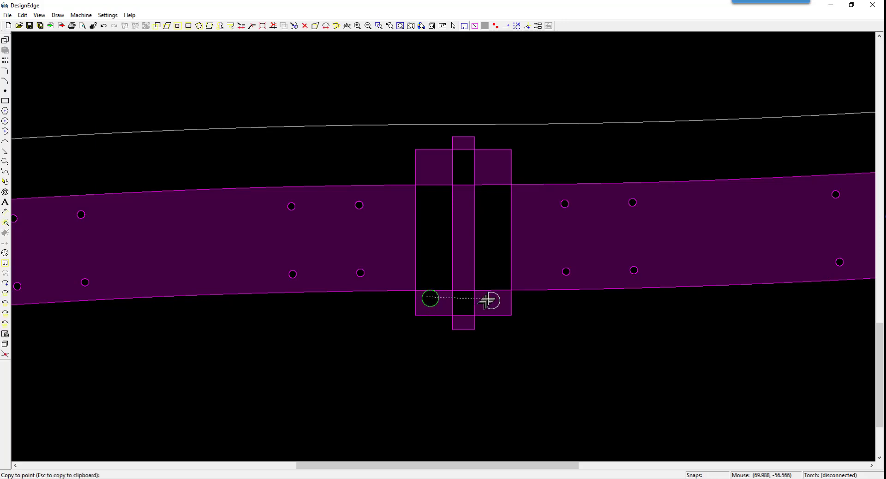
{"action": "left_click", "coordinate": [493, 300]}
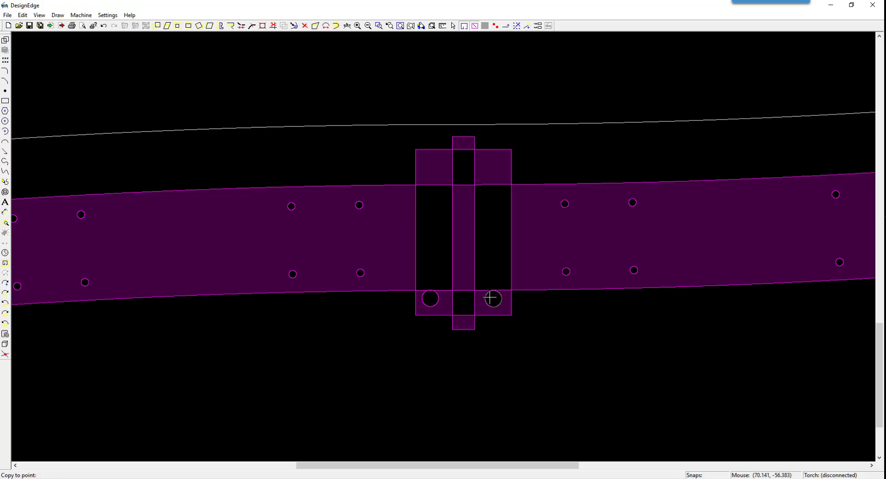
Copy the roller circle to the carriage rectangle's upper-right and upper-left corners, touching the fifth beam's upper edge.
{"action": "left_click", "coordinate": [495, 175]}
{"action": "left_click", "coordinate": [433, 176]}
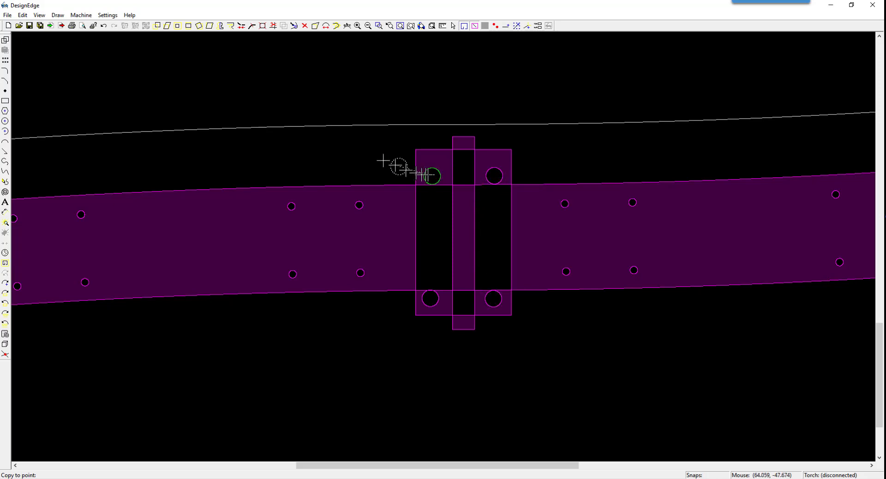
{"action": "key", "text": "Escape"}
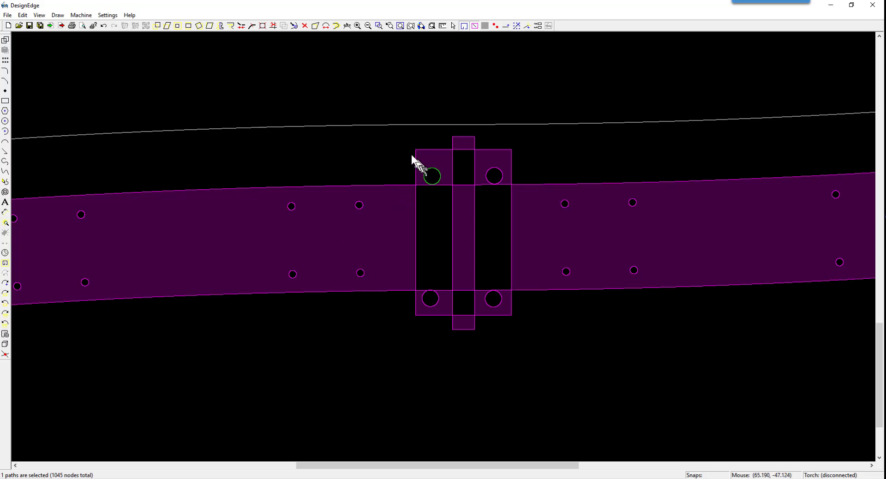
Group the four roller circles with the carriage rectangle on the fifth beam.
{"action": "left_click", "coordinate": [486, 176], "text": "shift"}
{"action": "left_click", "coordinate": [485, 299], "text": "shift"}
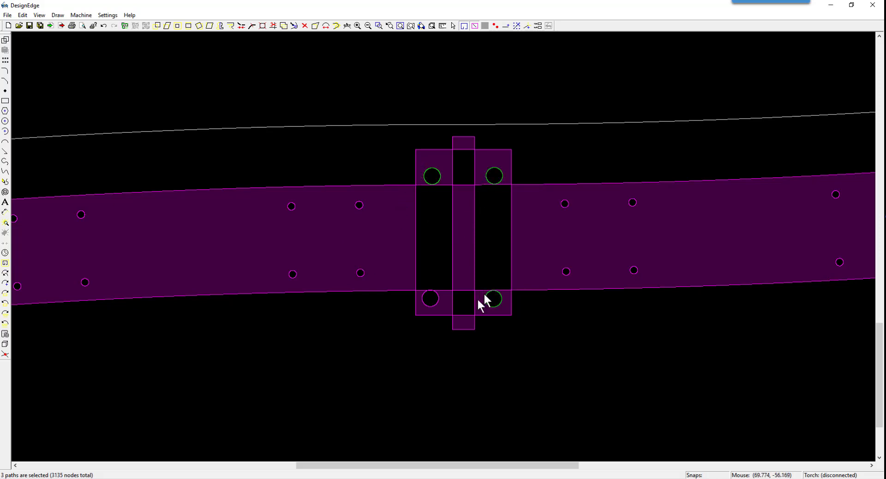
{"action": "left_click", "coordinate": [427, 317], "text": "shift"}
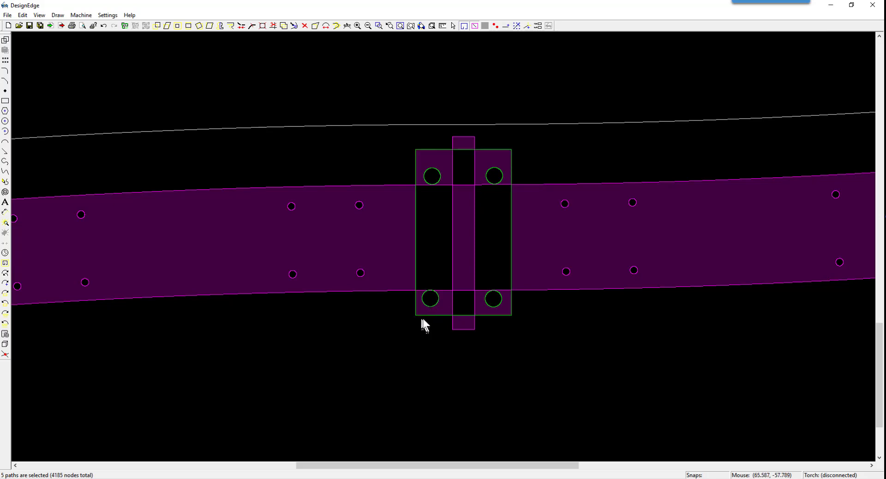
Try to rotate the carriage group together with its gantry bar along the left part of the fifth beam's curve.
{"action": "left_click", "coordinate": [453, 221]}
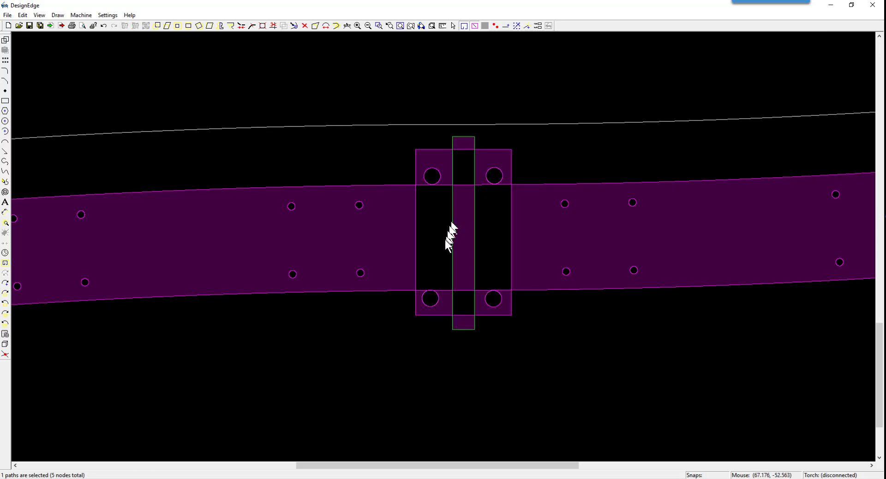
{"action": "left_click", "coordinate": [426, 172], "text": "shift"}
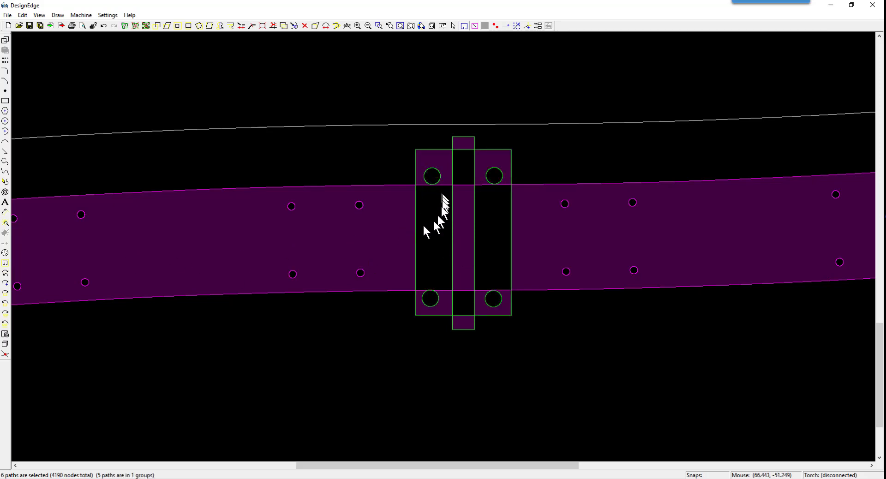
{"action": "scroll", "coordinate": [387, 277], "scroll_direction": "down", "scroll_amount": 3}
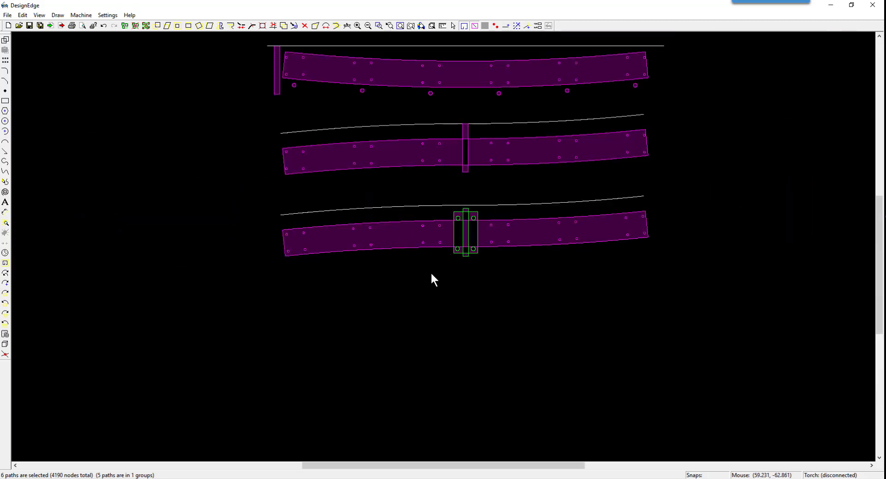
{"action": "key", "text": "r"}
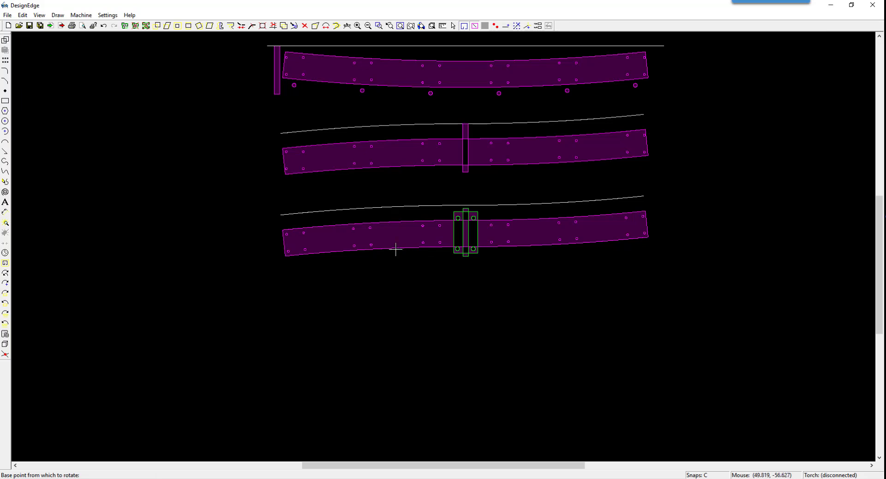
{"action": "left_click", "coordinate": [396, 250]}
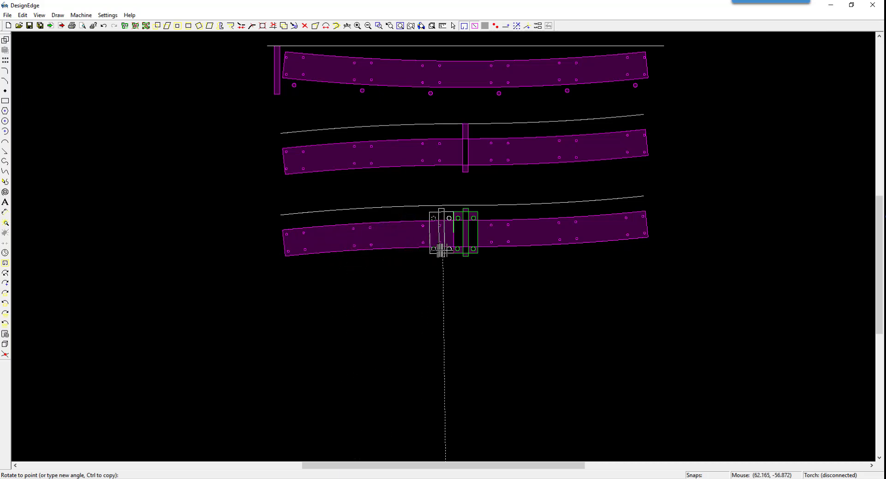
{"action": "left_click", "coordinate": [466, 249]}
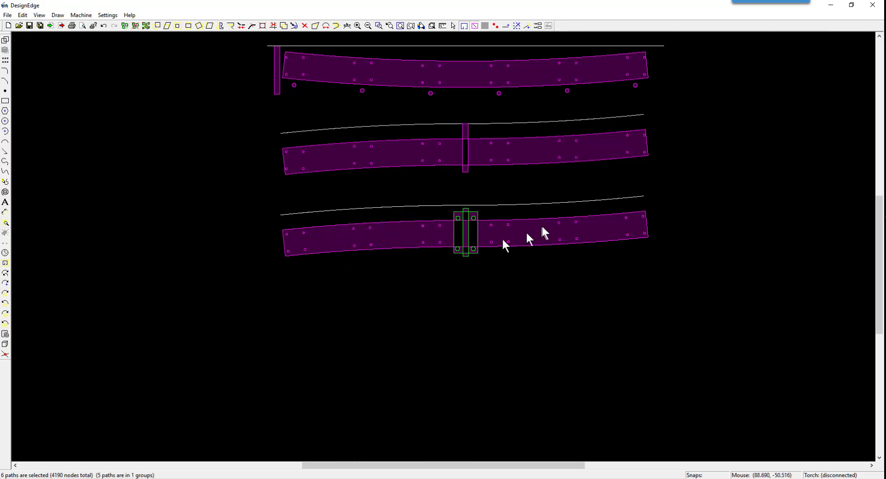
Try to rotate the carriage group and gantry bar along the right part of the fifth beam's curve.
{"action": "key", "text": "Return"}
{"action": "left_click", "coordinate": [558, 218]}
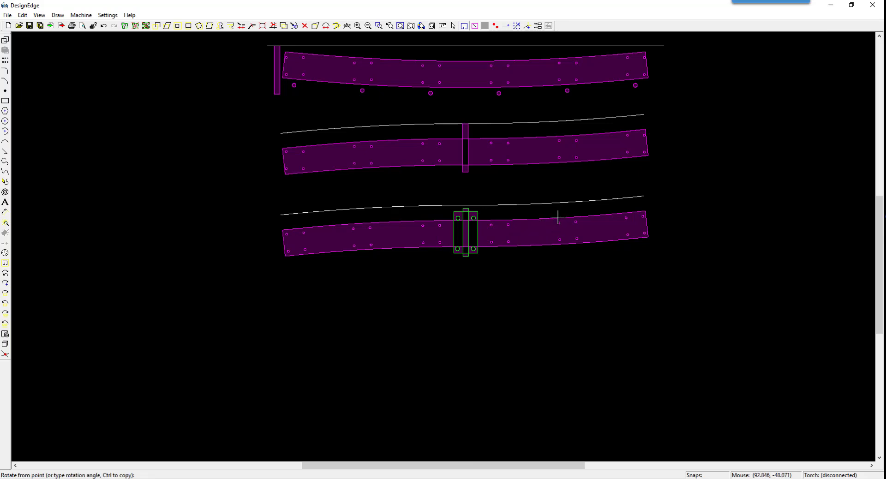
{"action": "left_click", "coordinate": [465, 272]}
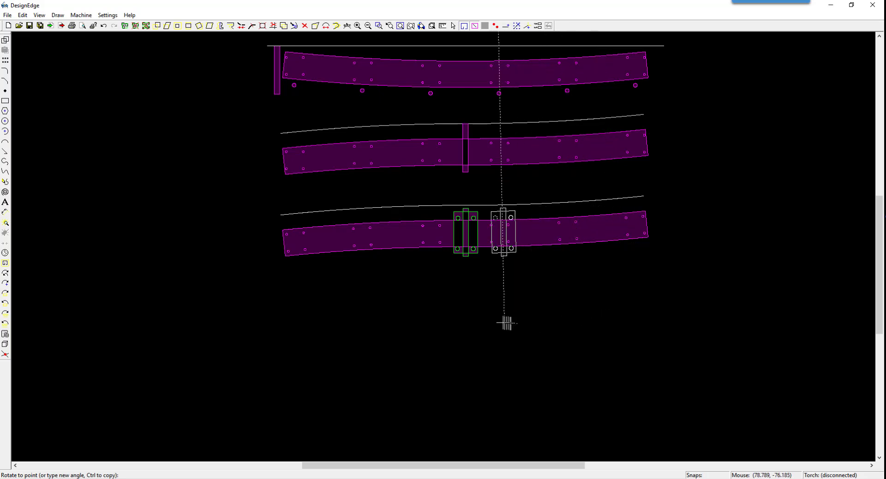
{"action": "key", "text": "Escape"}
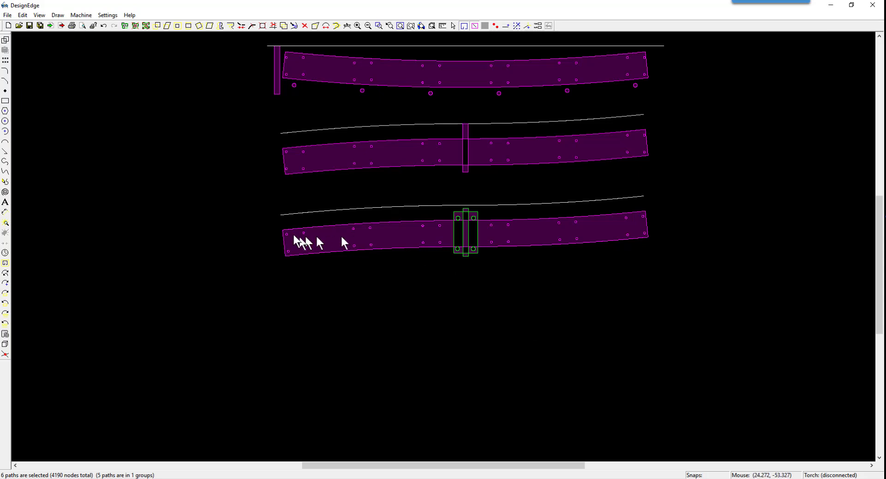
Compare the second and third beams with the other layouts, examining the third beam's gantry bar and the holes at its right end.
{"action": "scroll", "coordinate": [445, 233], "scroll_direction": "down", "scroll_amount": 4}
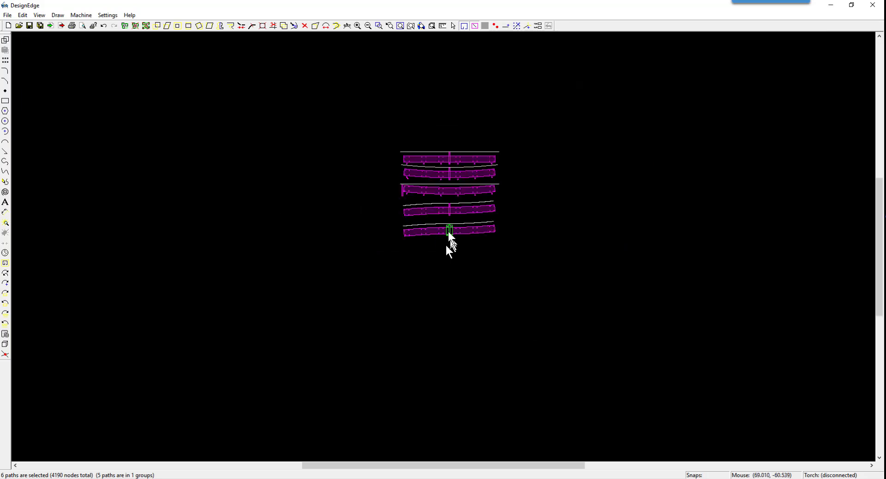
{"action": "scroll", "coordinate": [448, 256], "scroll_direction": "up", "scroll_amount": 4}
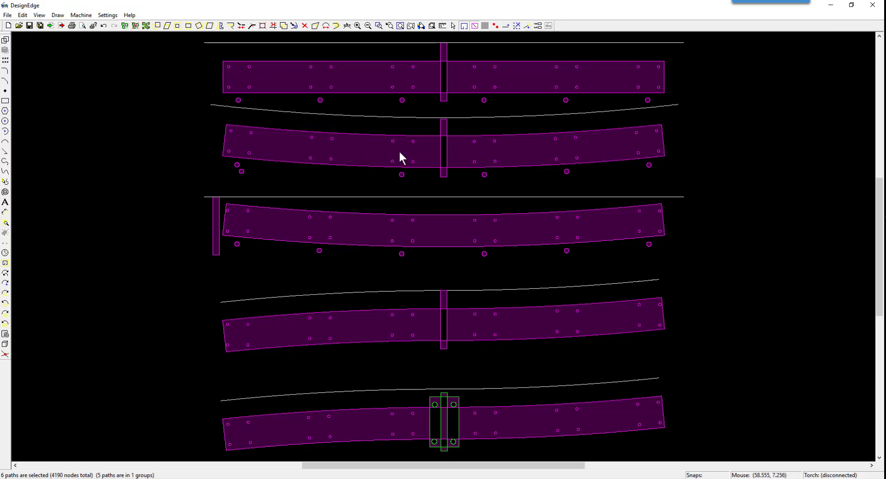
{"action": "left_click", "coordinate": [227, 145]}
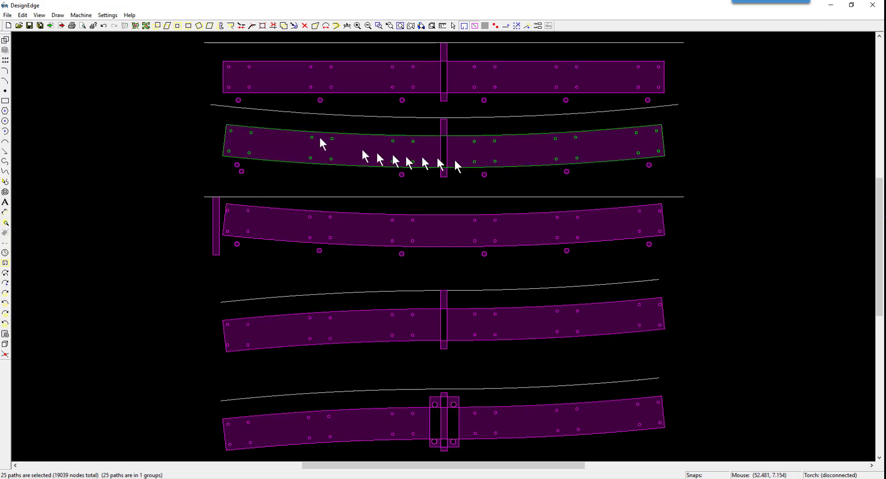
{"action": "left_click", "coordinate": [213, 227]}
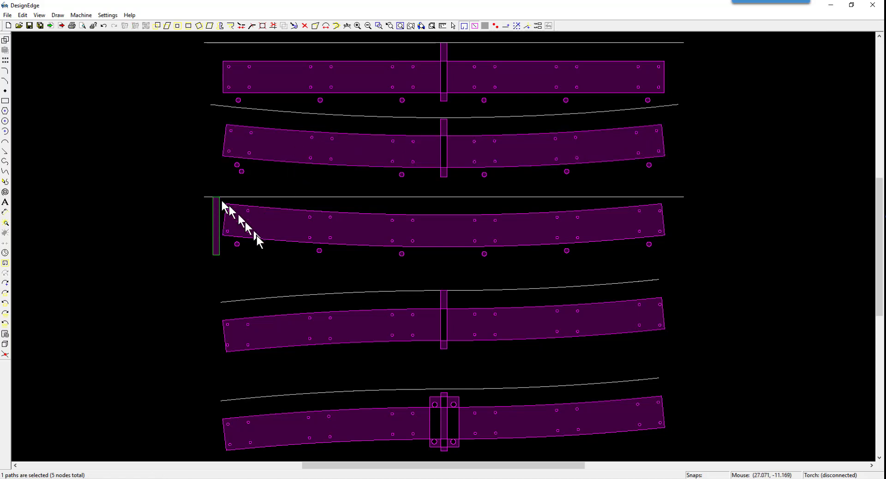
{"action": "left_click", "coordinate": [399, 219]}
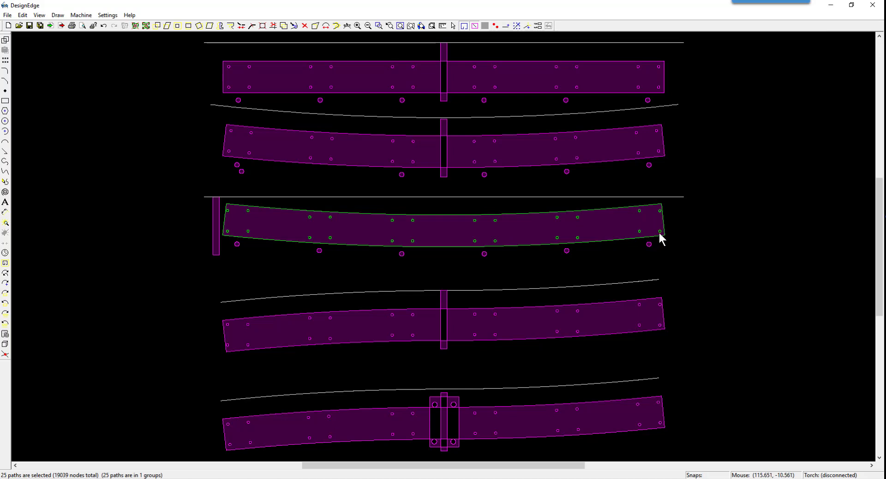
{"action": "scroll", "coordinate": [660, 233], "scroll_direction": "up", "scroll_amount": 3}
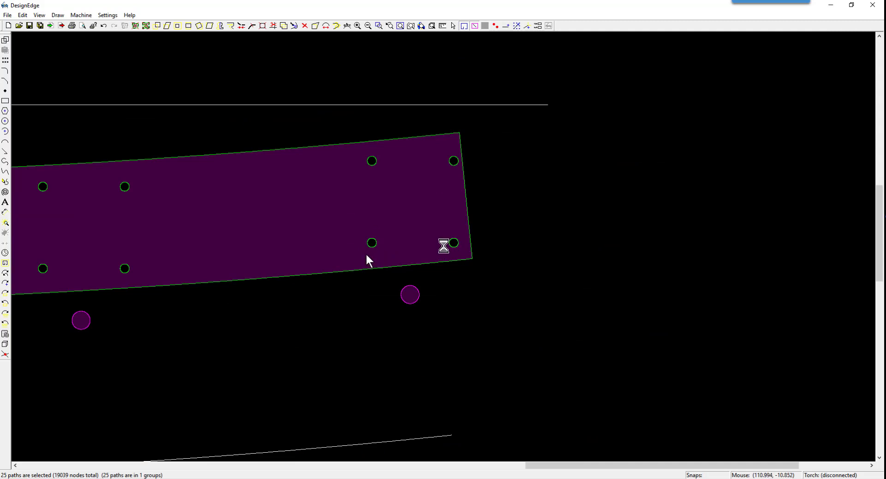
{"action": "scroll", "coordinate": [446, 247], "scroll_direction": "down", "scroll_amount": 3}
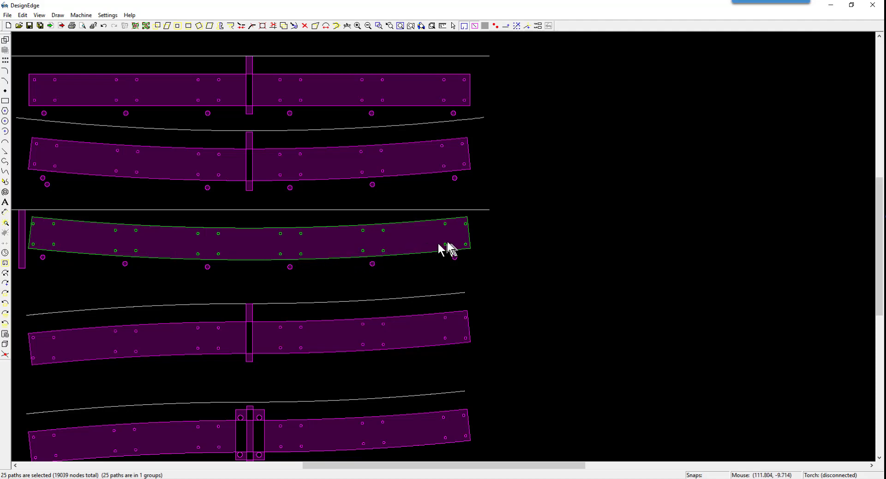
{"action": "scroll", "coordinate": [446, 248], "scroll_direction": "down", "scroll_amount": 3}
{"action": "scroll", "coordinate": [389, 249], "scroll_direction": "up", "scroll_amount": 3}
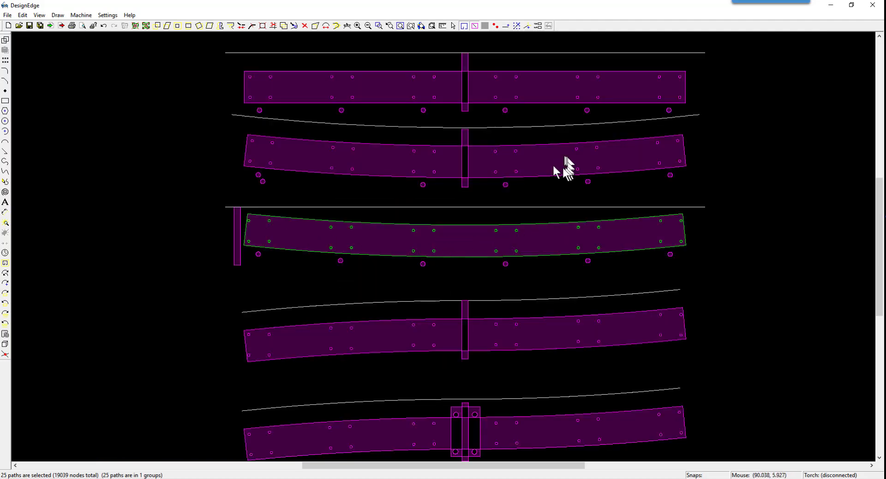
Delete the two neighbouring circles below the second beam's left end.
{"action": "left_click", "coordinate": [534, 174]}
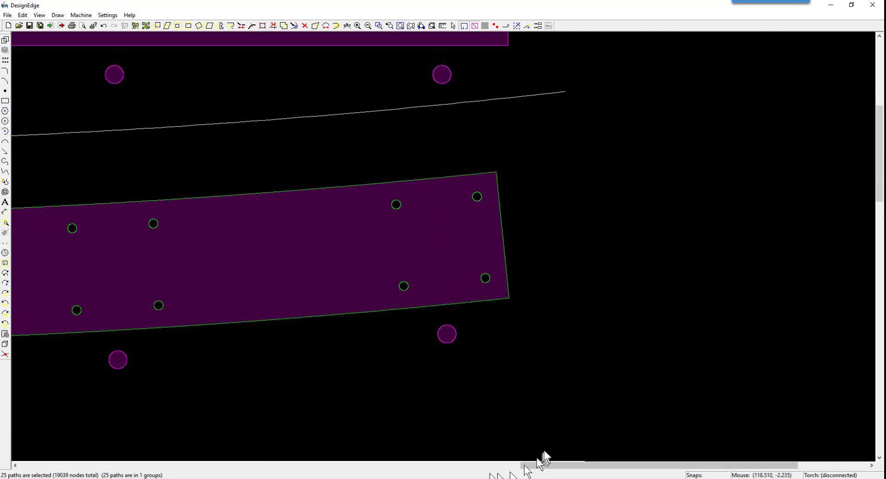
{"action": "left_click_drag", "start_coordinate": [547, 467], "coordinate": [112, 469]}
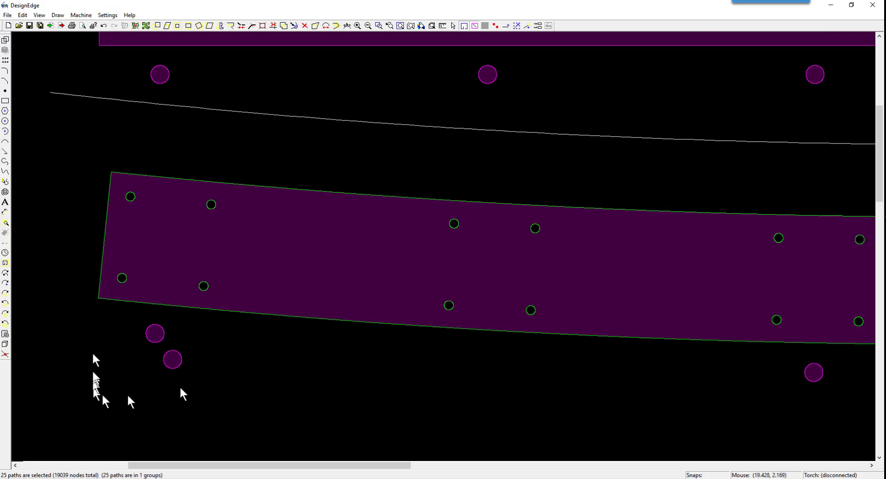
{"action": "left_click_drag", "start_coordinate": [102, 319], "coordinate": [229, 398]}
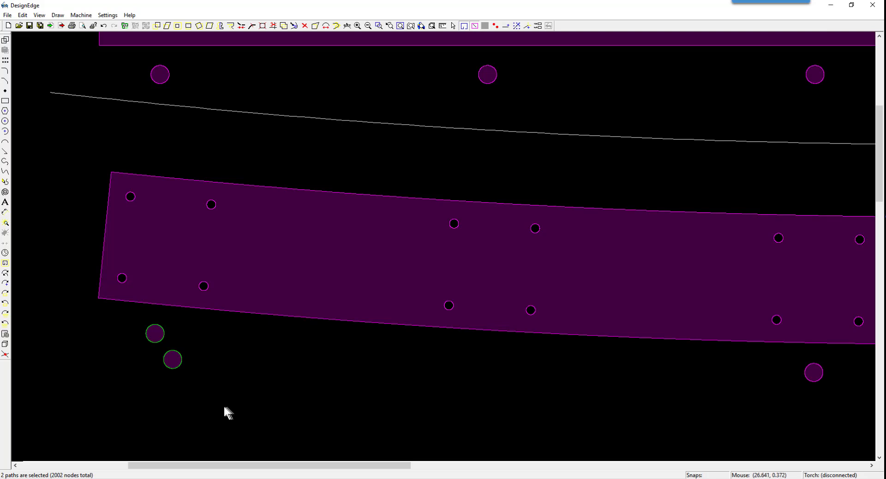
{"action": "key", "text": "Delete"}
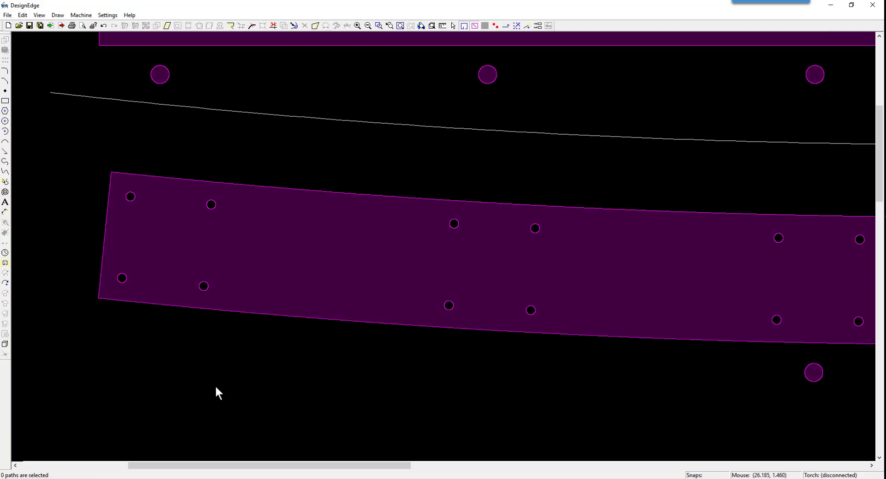
{"action": "key", "text": "Home"}
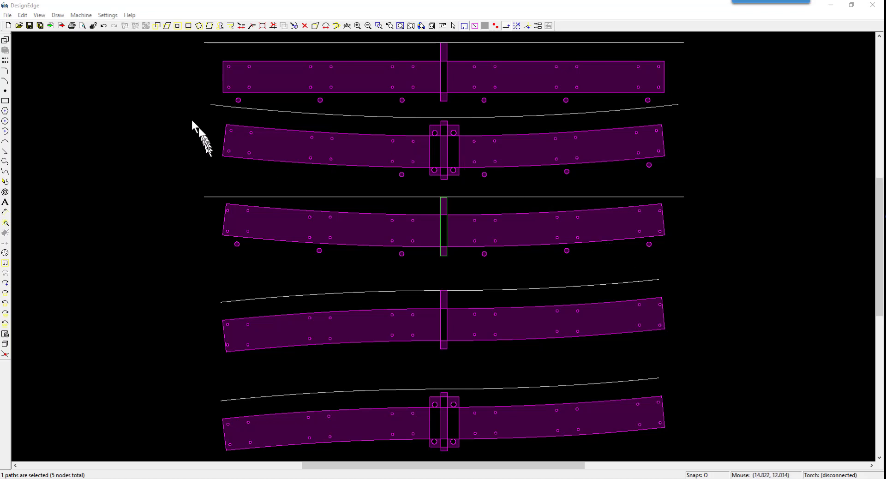
Delete the remaining circles below the second beam.
{"action": "mouse_move", "coordinate": [175, 107]}
{"action": "left_mouse_down"}
{"action": "mouse_move", "coordinate": [370, 148]}
{"action": "mouse_move", "coordinate": [711, 189]}
{"action": "left_mouse_up"}
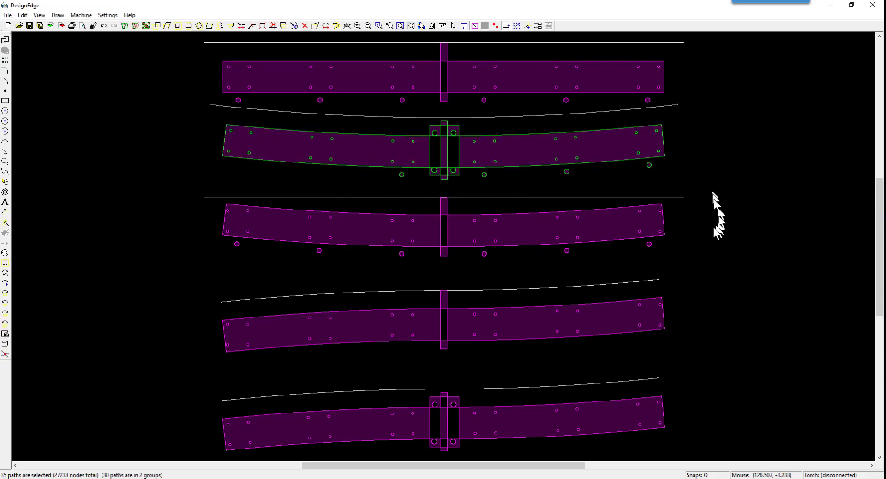
{"action": "left_click", "coordinate": [401, 180]}
{"action": "key", "text": "Delete"}
{"action": "left_click", "coordinate": [567, 171]}
{"action": "key", "text": "Delete"}
{"action": "left_click", "coordinate": [649, 165]}
{"action": "key", "text": "Delete"}
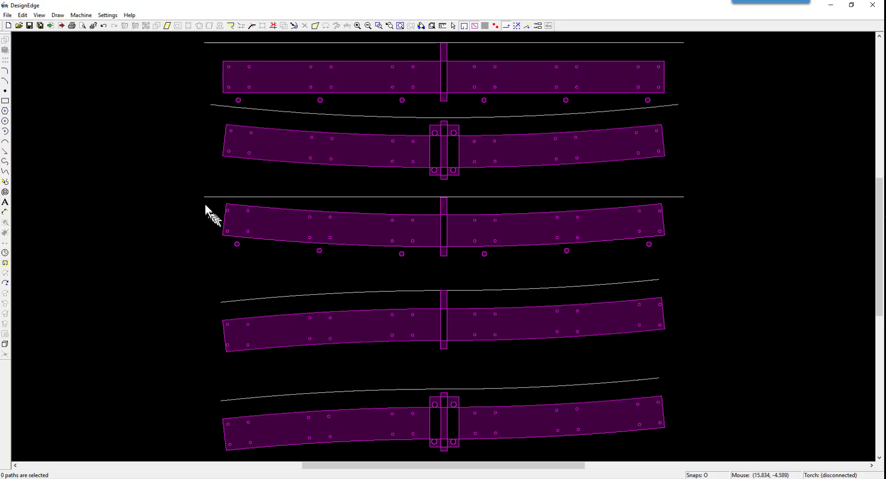
{"action": "left_click_drag", "start_coordinate": [205, 203], "coordinate": [295, 256]}
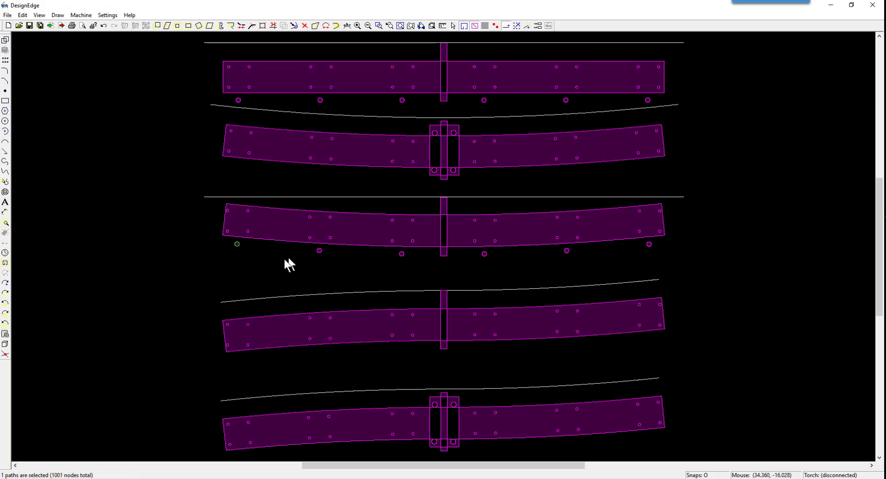
{"action": "left_click", "coordinate": [237, 226]}
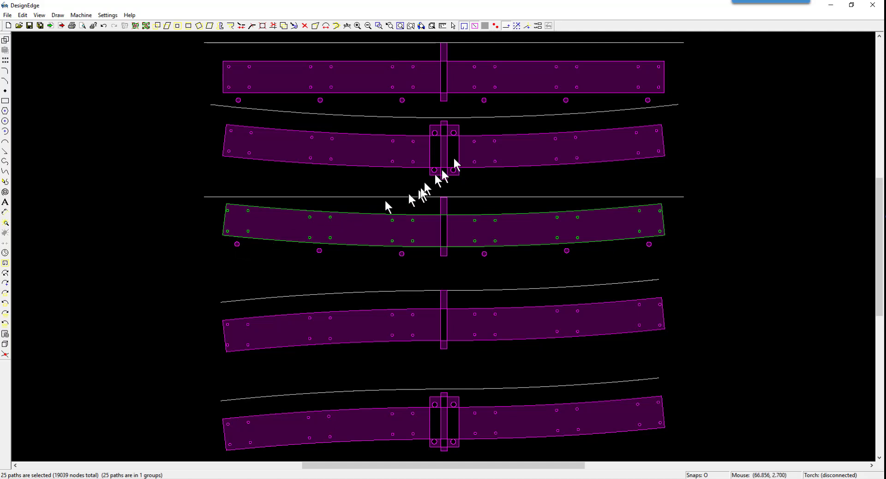
{"action": "left_click", "coordinate": [260, 271]}
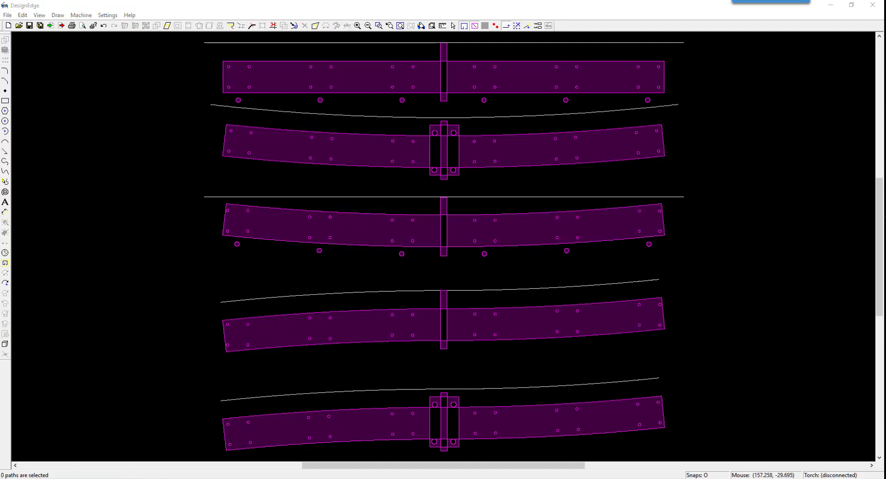
Paste the small cross mark between the third and fourth beams and move it onto the left part of the third beam.
{"action": "key", "text": "ctrl+v"}
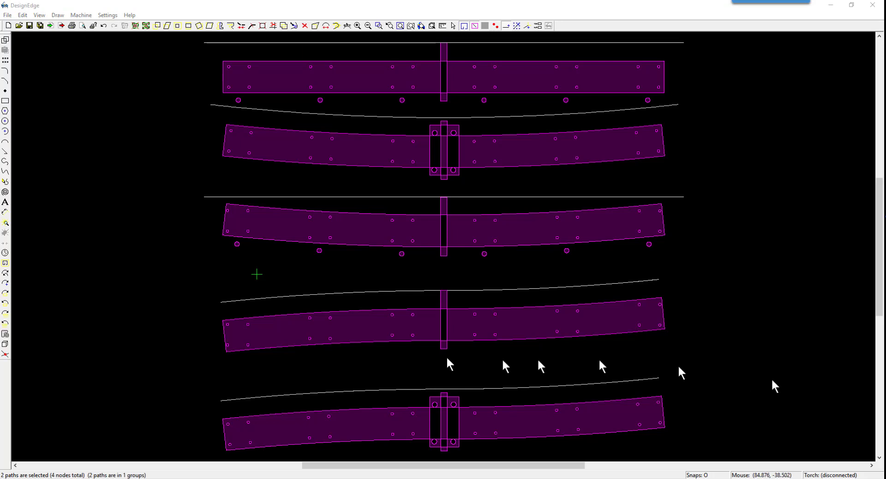
{"action": "key", "text": "m"}
{"action": "left_click", "coordinate": [257, 275]}
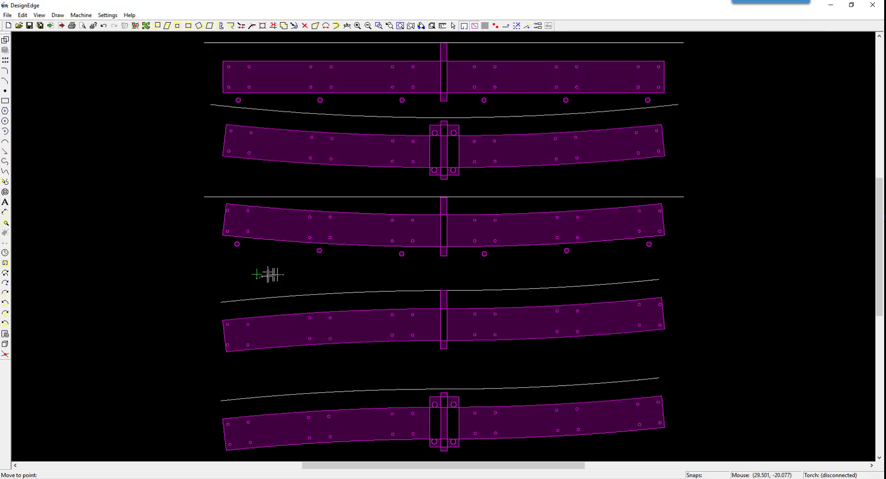
{"action": "left_click", "coordinate": [286, 233]}
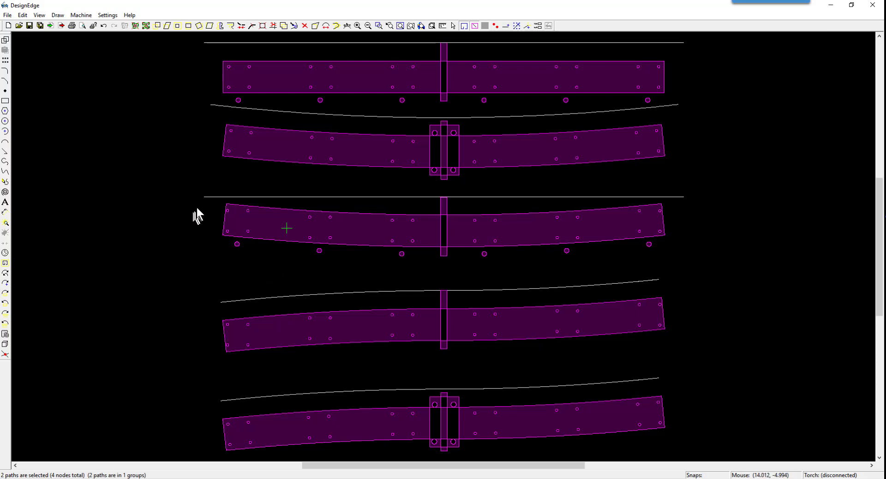
Move the four mounting holes at the first beam's left end so their upper-left hole centres on the third beam's cross mark.
{"action": "mouse_move", "coordinate": [187, 203]}
{"action": "left_mouse_down"}
{"action": "mouse_move", "coordinate": [718, 249]}
{"action": "mouse_move", "coordinate": [709, 245]}
{"action": "left_mouse_up"}
{"action": "left_click", "coordinate": [229, 67]}
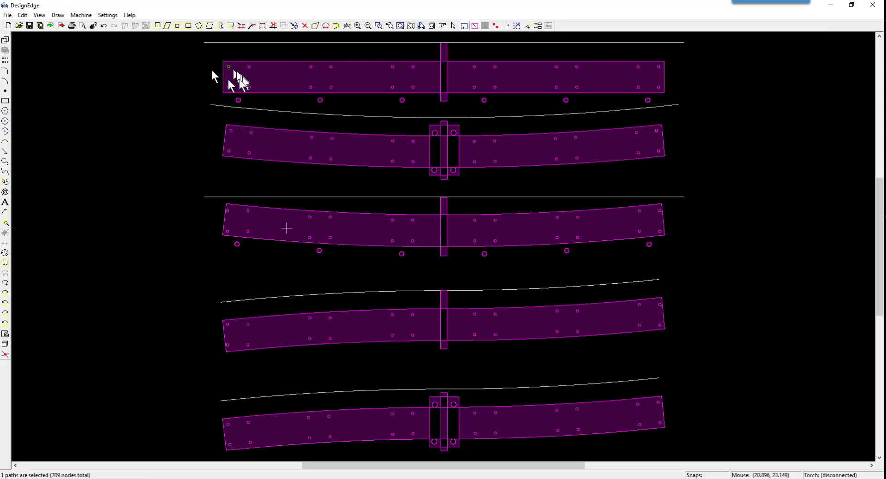
{"action": "left_click_drag", "start_coordinate": [208, 53], "coordinate": [271, 98]}
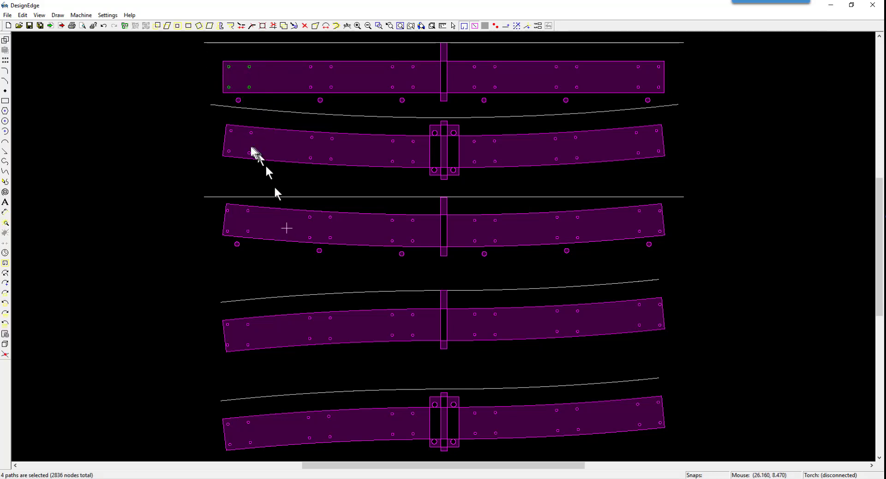
{"action": "key", "text": "m"}
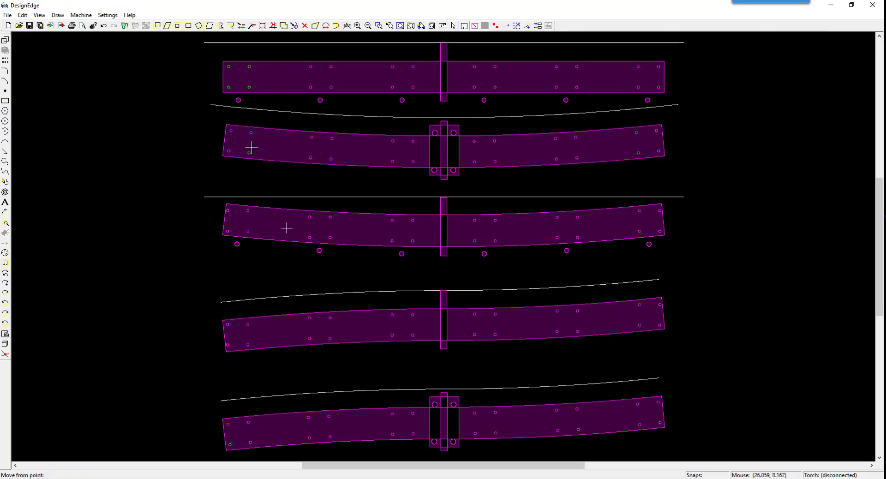
{"action": "left_click", "coordinate": [228, 67]}
{"action": "left_click", "coordinate": [286, 229]}
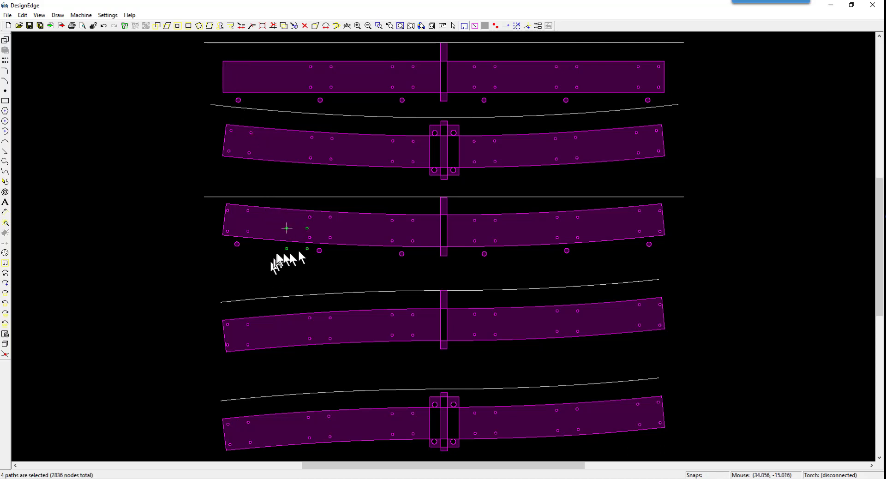
Delete the four relocated mounting holes together with the cross mark on the third beam.
{"action": "scroll", "coordinate": [300, 249], "scroll_direction": "up", "scroll_amount": 3}
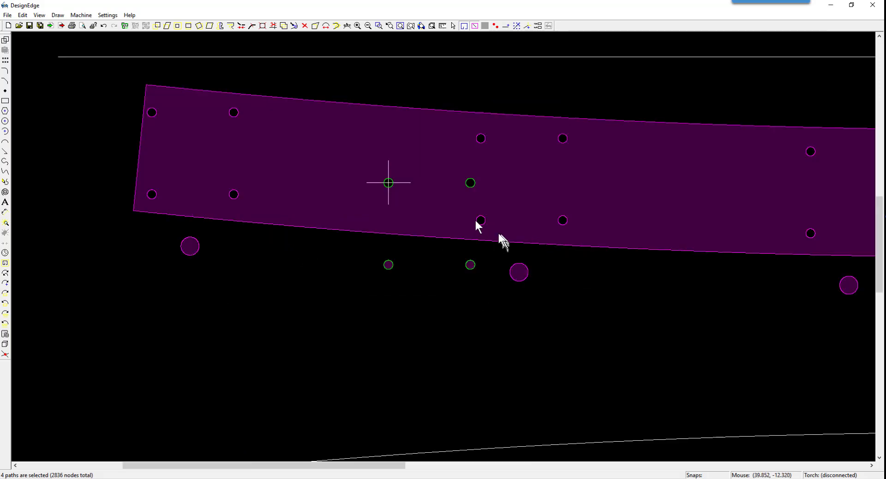
{"action": "mouse_move", "coordinate": [352, 151]}
{"action": "left_mouse_down"}
{"action": "mouse_move", "coordinate": [355, 187]}
{"action": "mouse_move", "coordinate": [474, 317]}
{"action": "mouse_move", "coordinate": [493, 316]}
{"action": "left_mouse_up"}
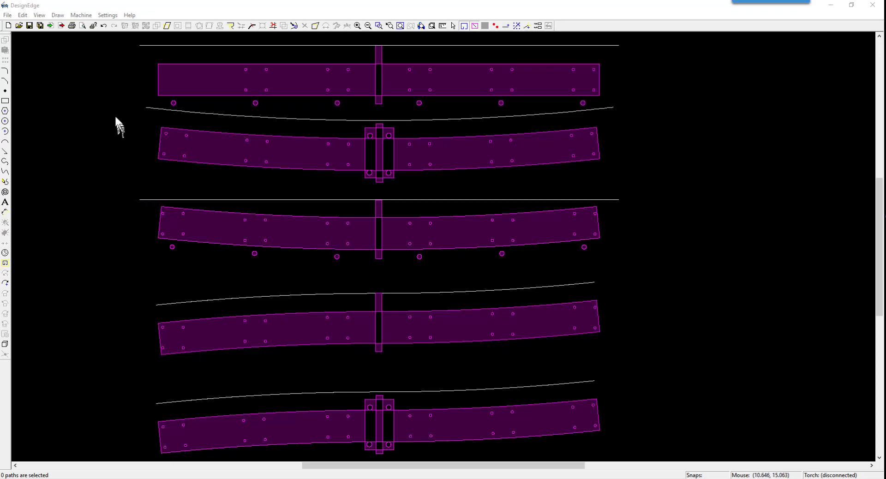
Delete the thin reference lines above all five beams.
{"action": "mouse_move", "coordinate": [109, 112]}
{"action": "left_mouse_down"}
{"action": "mouse_move", "coordinate": [242, 161]}
{"action": "mouse_move", "coordinate": [346, 180]}
{"action": "mouse_move", "coordinate": [660, 195]}
{"action": "left_mouse_up"}
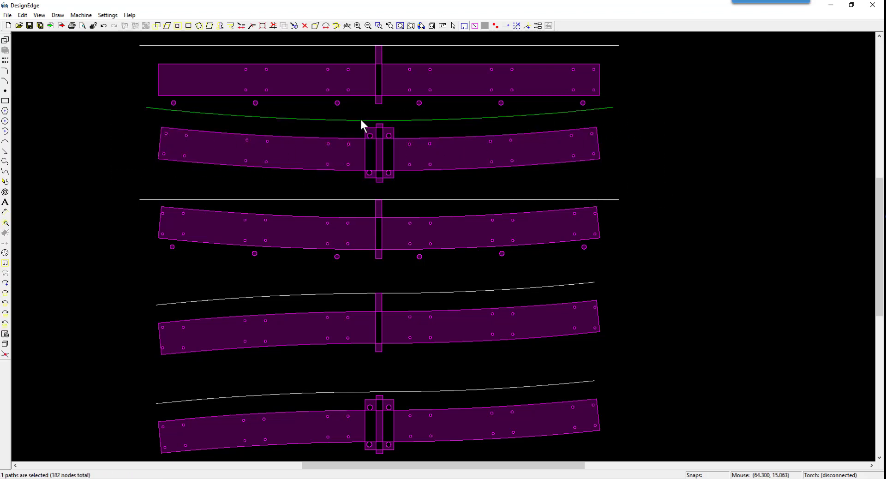
{"action": "key", "text": "Delete"}
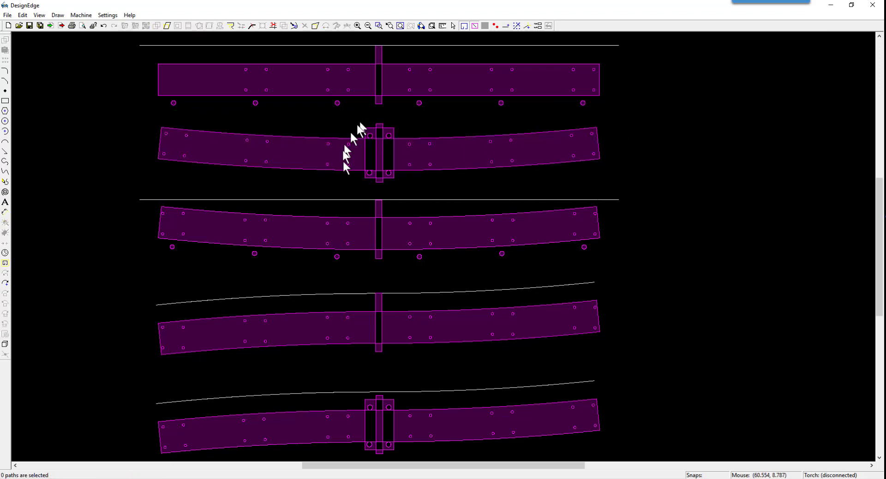
{"action": "left_click", "coordinate": [317, 200]}
{"action": "key", "text": "Delete"}
{"action": "left_click", "coordinate": [298, 294]}
{"action": "key", "text": "Delete"}
{"action": "left_click", "coordinate": [312, 391]}
{"action": "key", "text": "Delete"}
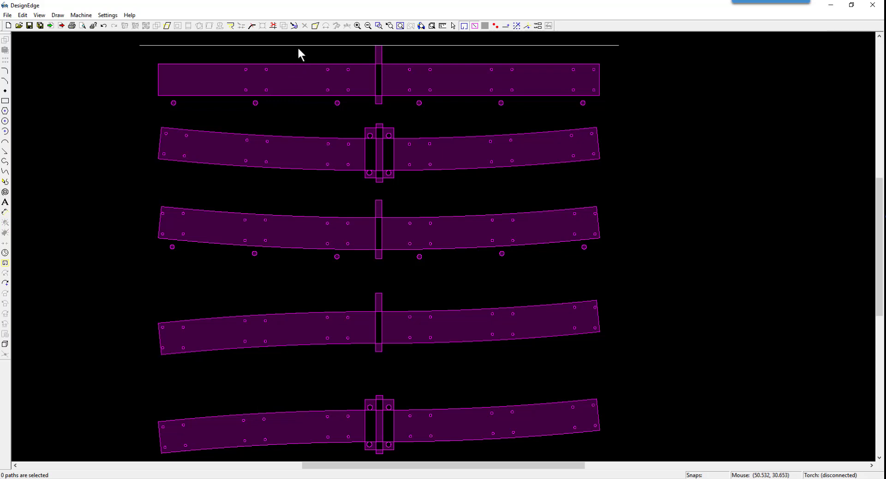
{"action": "left_click", "coordinate": [298, 46]}
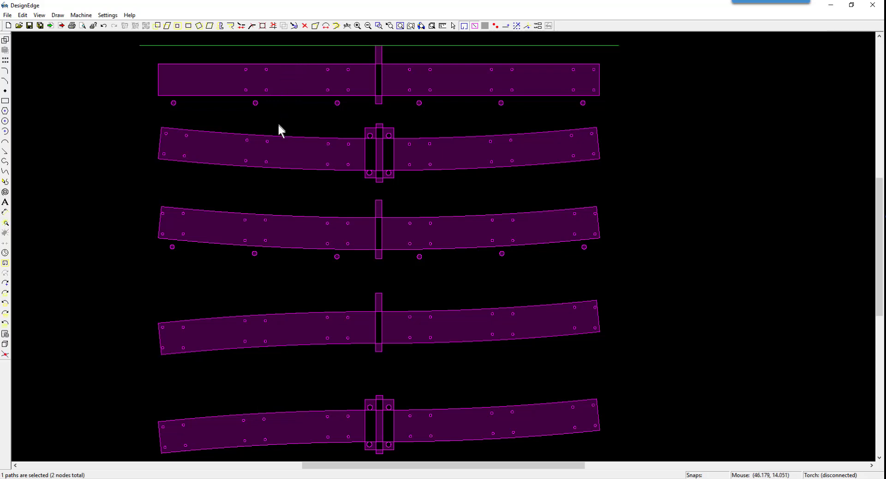
{"action": "key", "text": "Delete"}
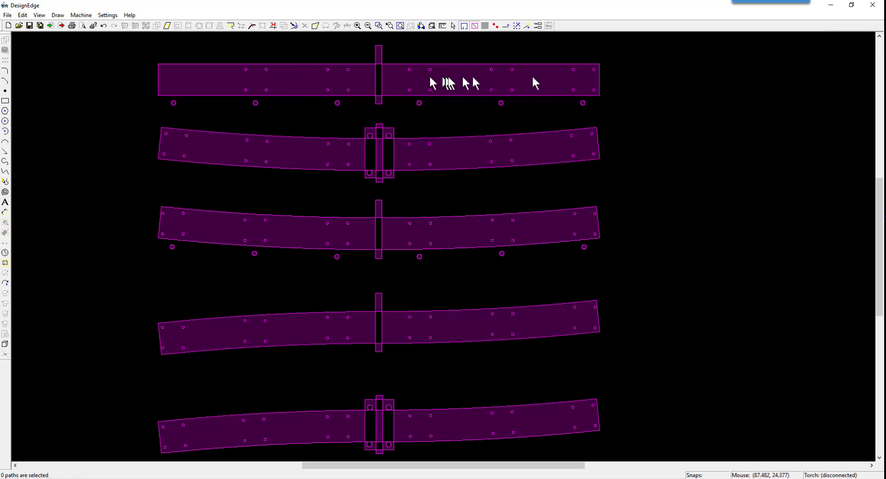
Try moving the first beam's gantry bar horizontally along the beam with orthogonal snapping, and cancel the move.
{"action": "left_click", "coordinate": [382, 102]}
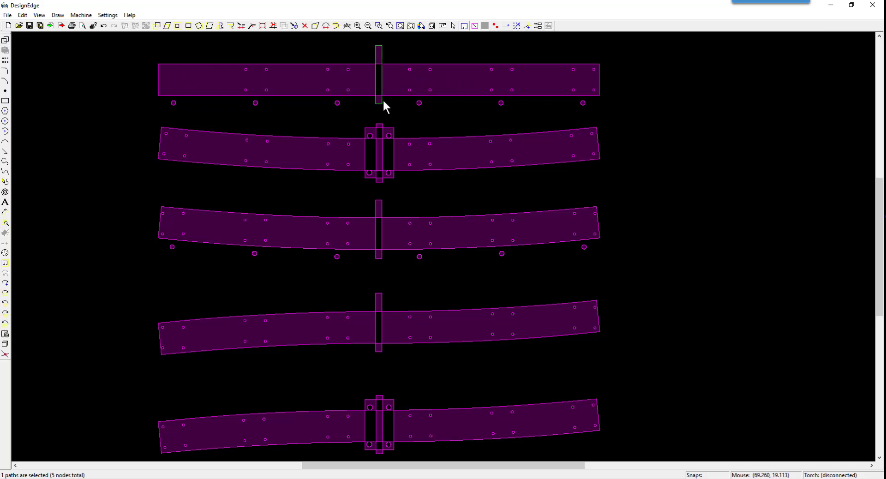
{"action": "key", "text": "o"}
{"action": "left_click_drag", "start_coordinate": [383, 102], "coordinate": [463, 100]}
{"action": "key", "text": "Escape"}
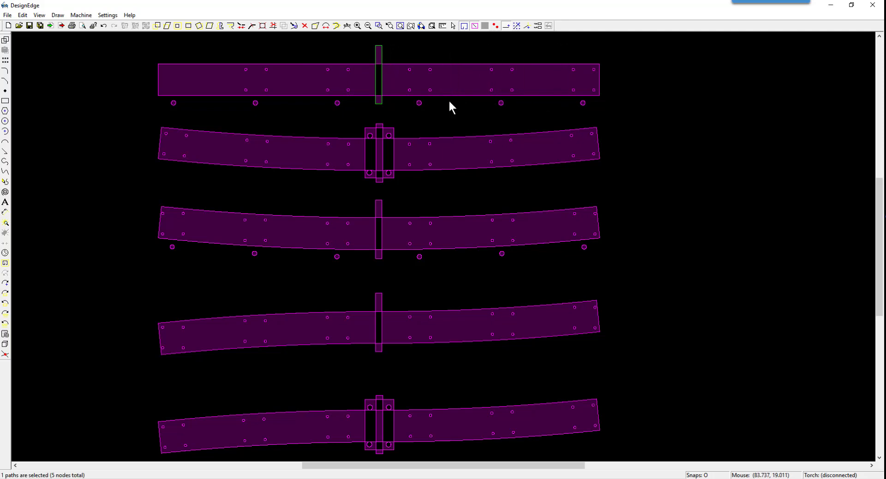
Try rotating the second beam's gantry bar and roller carriage about the beam's curve centre, and cancel the rotation.
{"action": "left_click", "coordinate": [229, 138]}
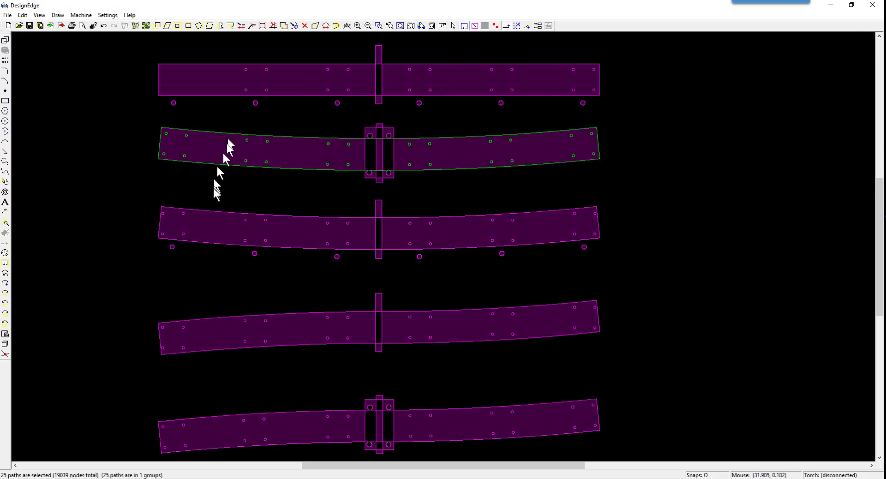
{"action": "left_click", "coordinate": [378, 161]}
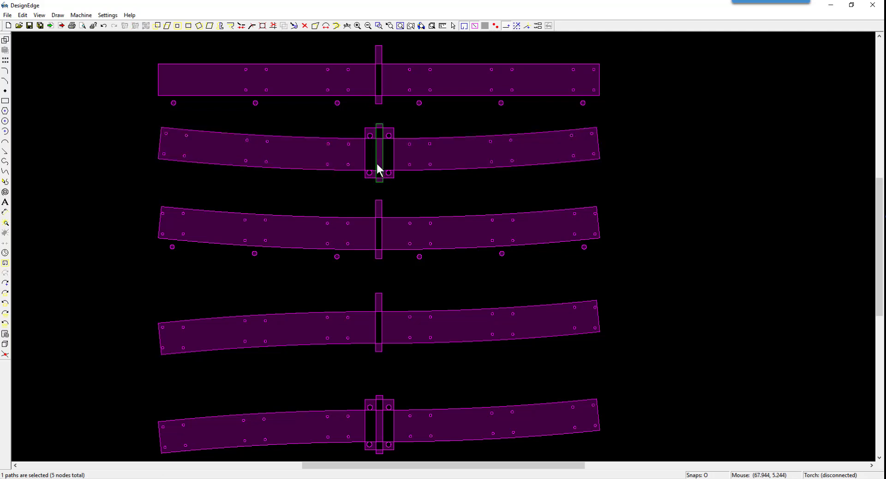
{"action": "left_click", "coordinate": [368, 135], "text": "shift"}
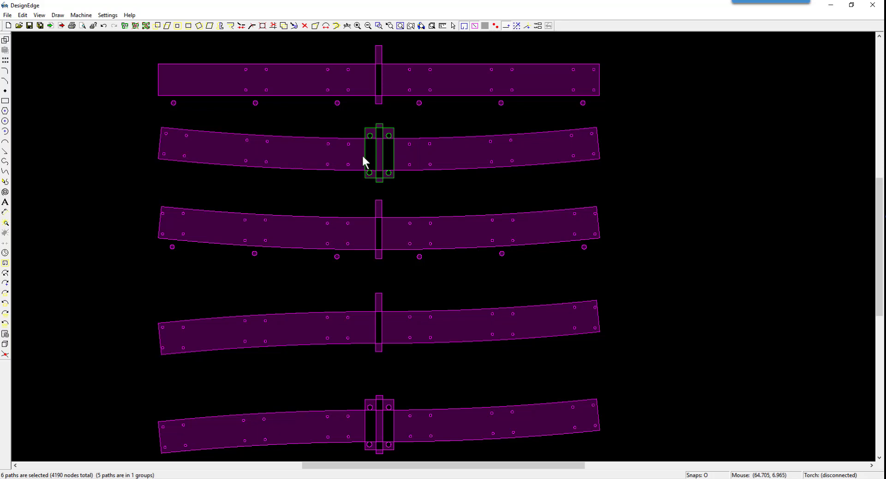
{"action": "key", "text": "r"}
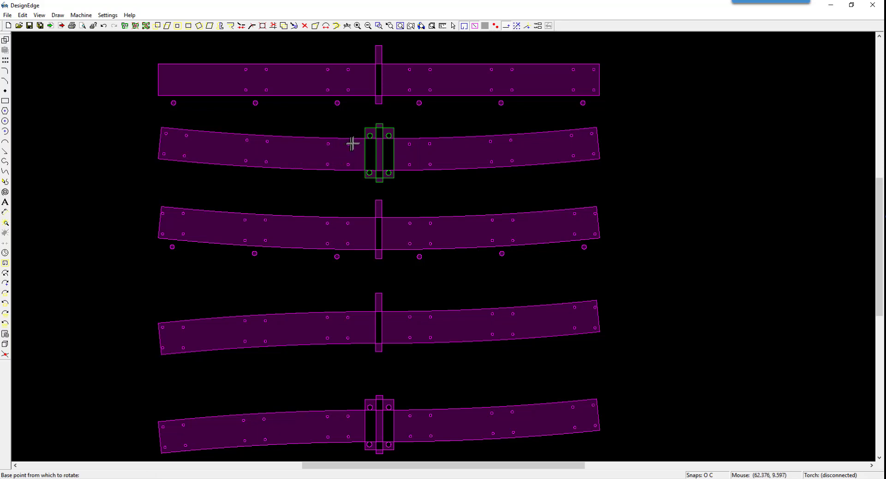
{"action": "left_click", "coordinate": [356, 136]}
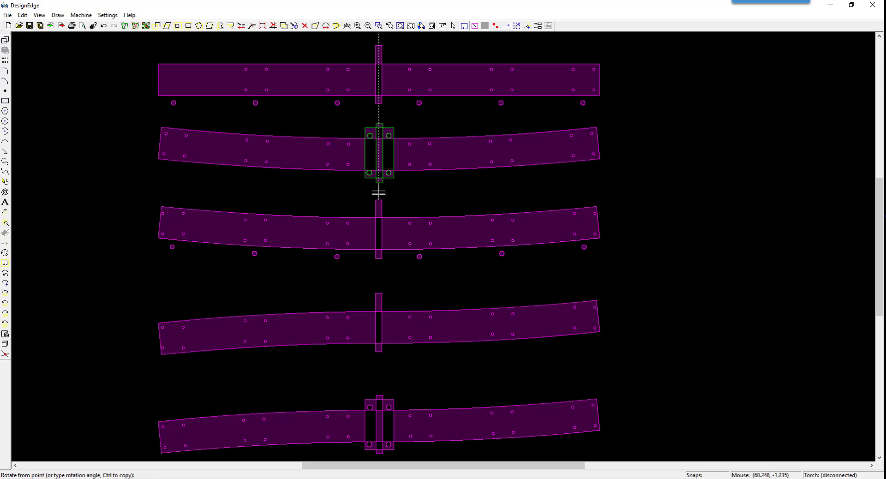
{"action": "left_click", "coordinate": [375, 188]}
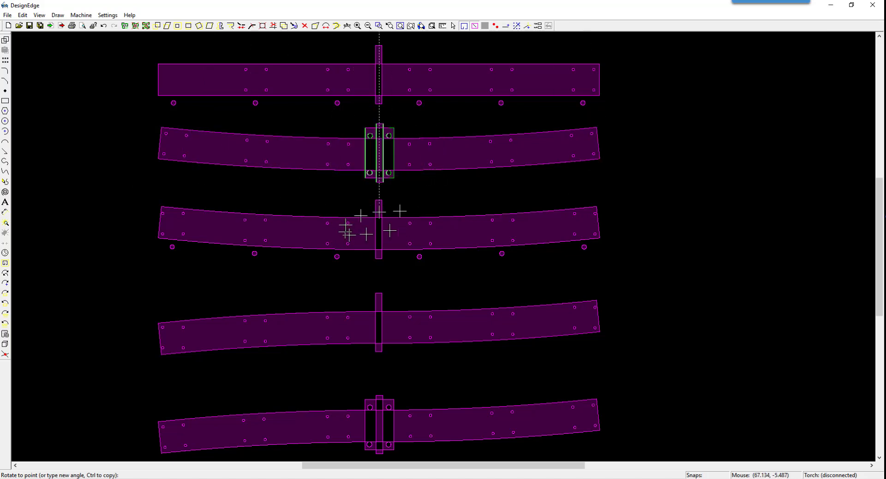
{"action": "key", "text": "Escape"}
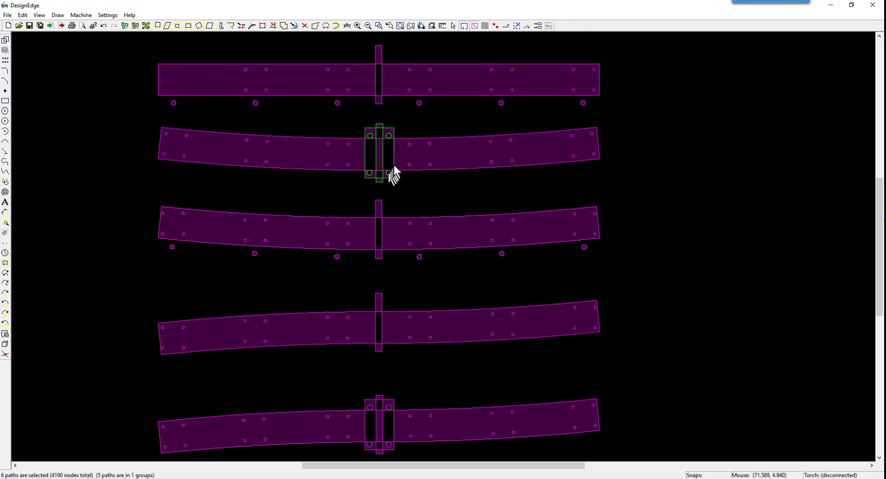
Draw a small circle beside the second beam's roller carriage and move it onto the carriage's right edge.
{"action": "key", "text": "c"}
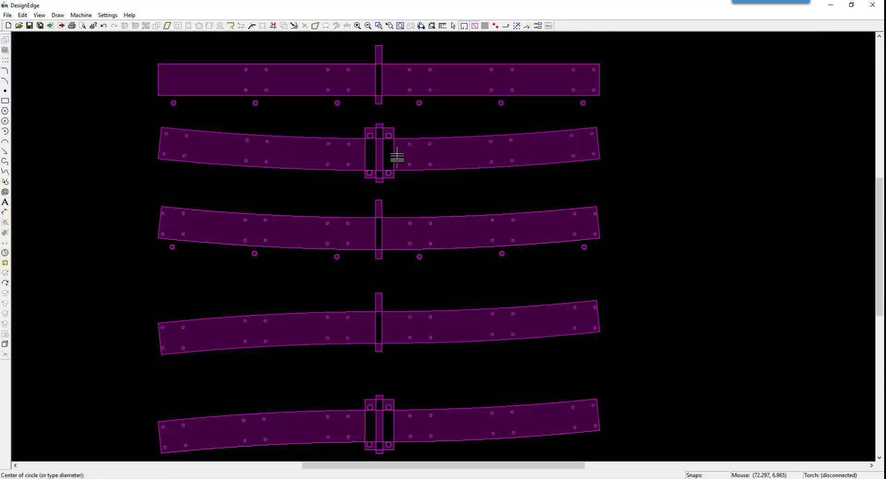
{"action": "left_click", "coordinate": [399, 150]}
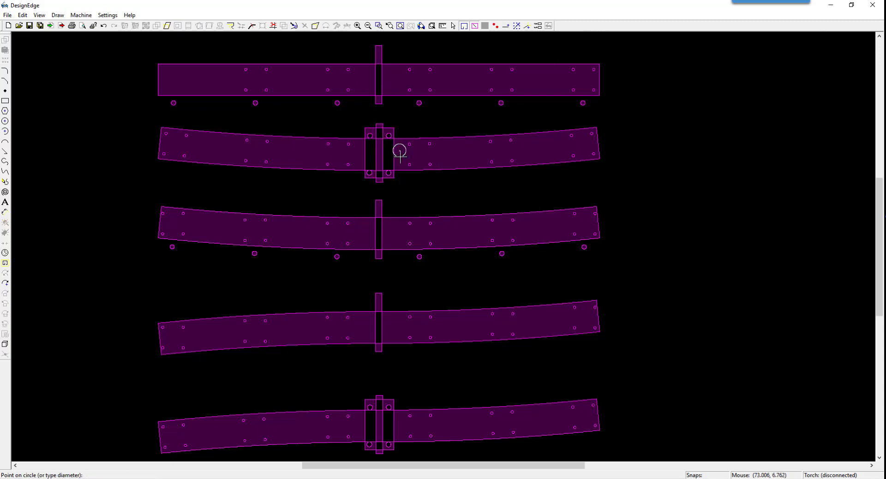
{"action": "left_click", "coordinate": [400, 155]}
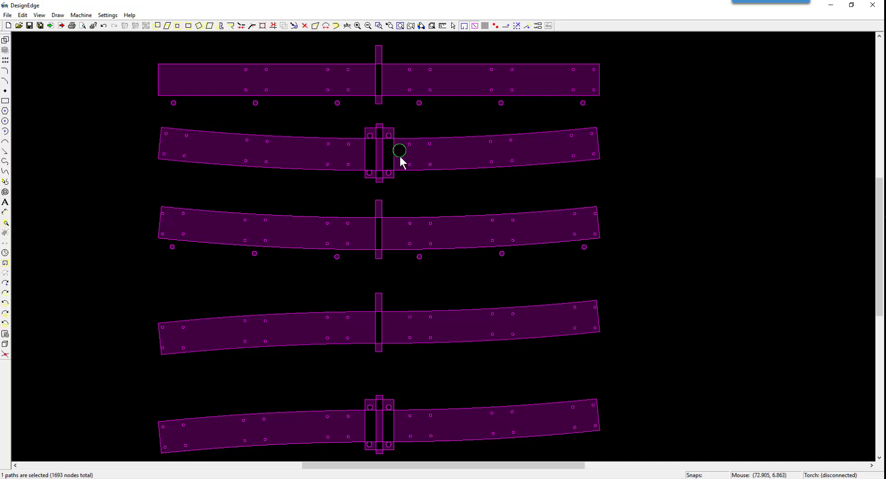
{"action": "key", "text": "m"}
{"action": "left_click", "coordinate": [399, 152]}
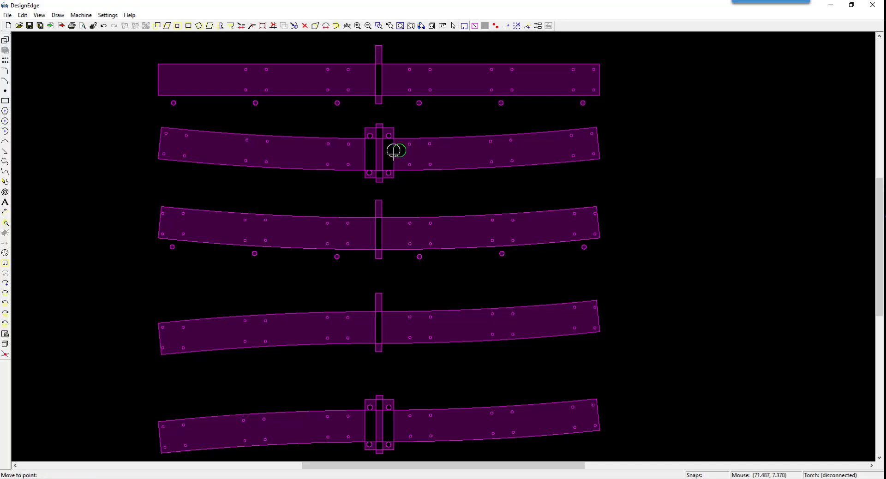
{"action": "left_click", "coordinate": [394, 150]}
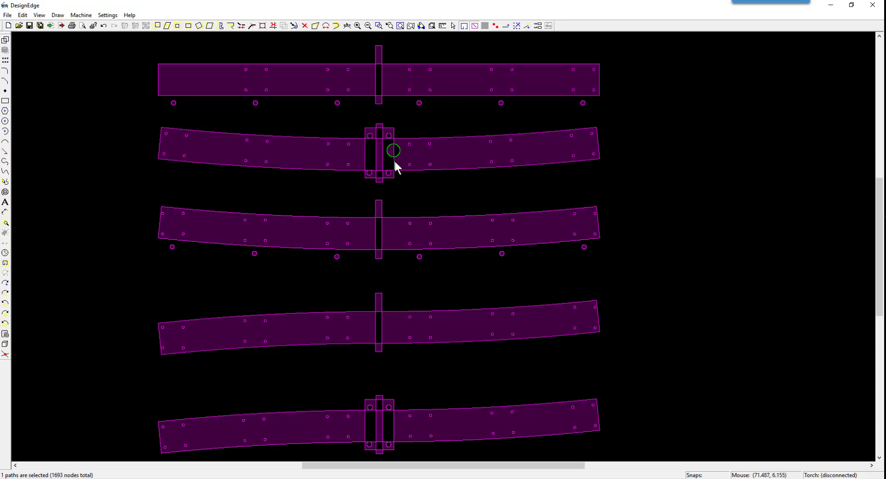
{"action": "key", "text": "m"}
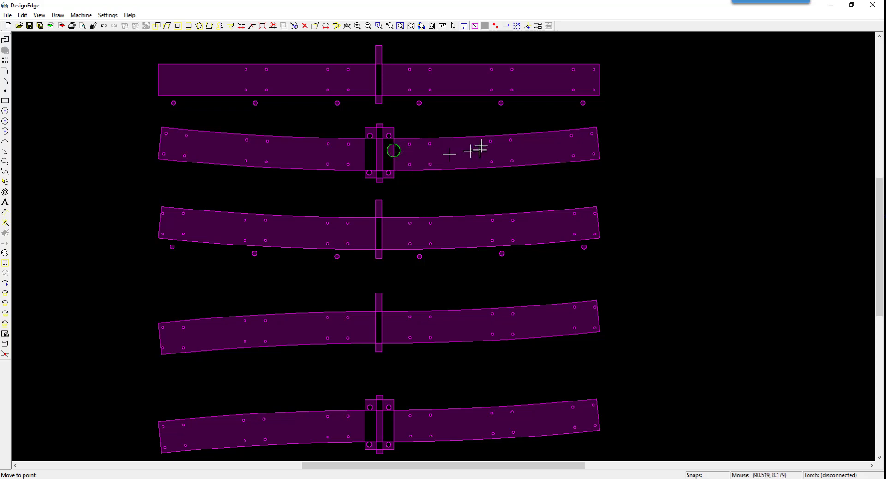
{"action": "key", "text": "Escape"}
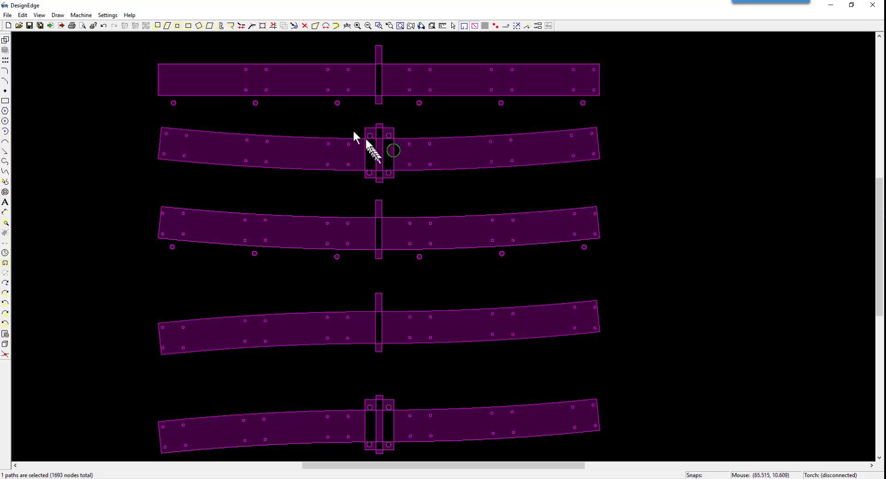
Try rotating the second beam's carriage, bar and circle about the curve centre towards the beam's right end, and cancel.
{"action": "left_click_drag", "start_coordinate": [358, 114], "coordinate": [402, 190]}
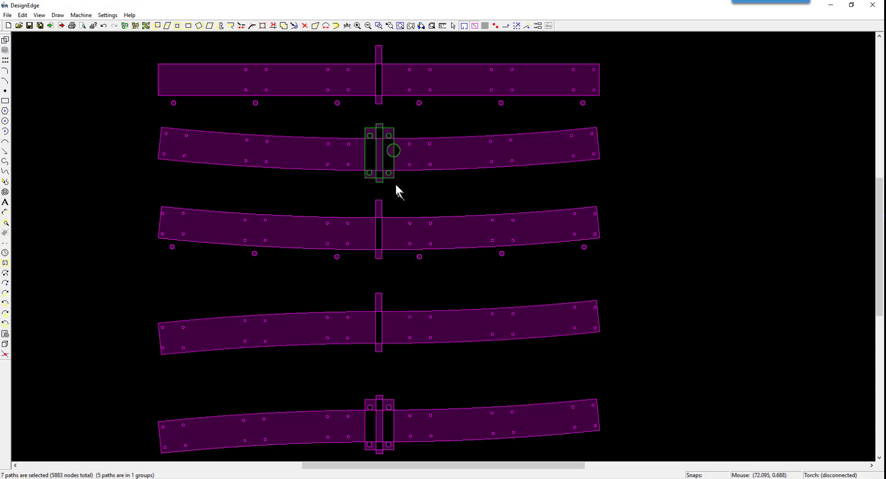
{"action": "key", "text": "r"}
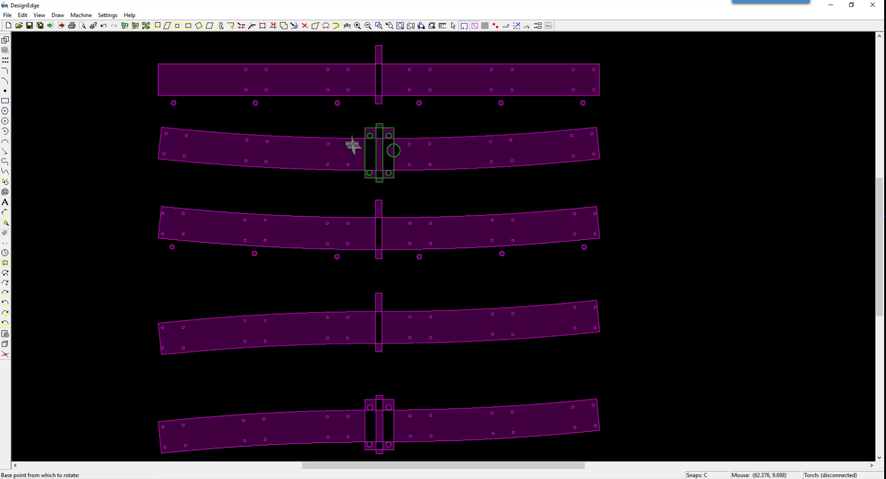
{"action": "left_click", "coordinate": [380, 147]}
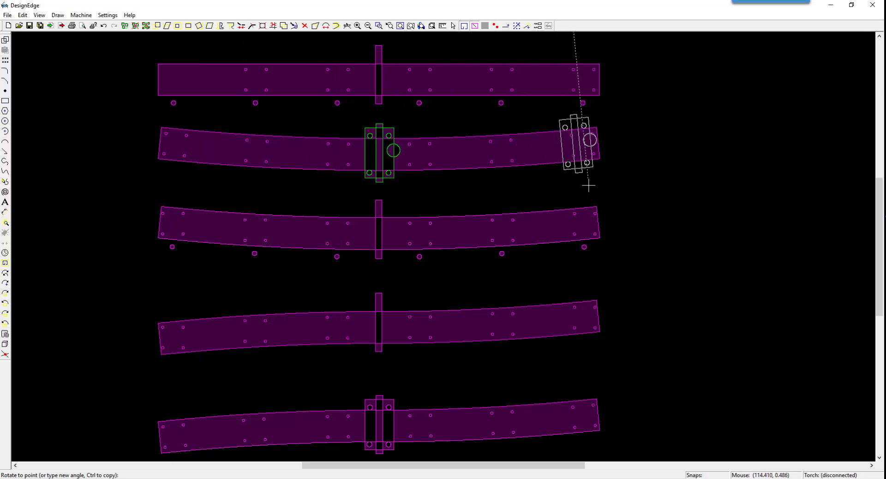
{"action": "key", "text": "Escape"}
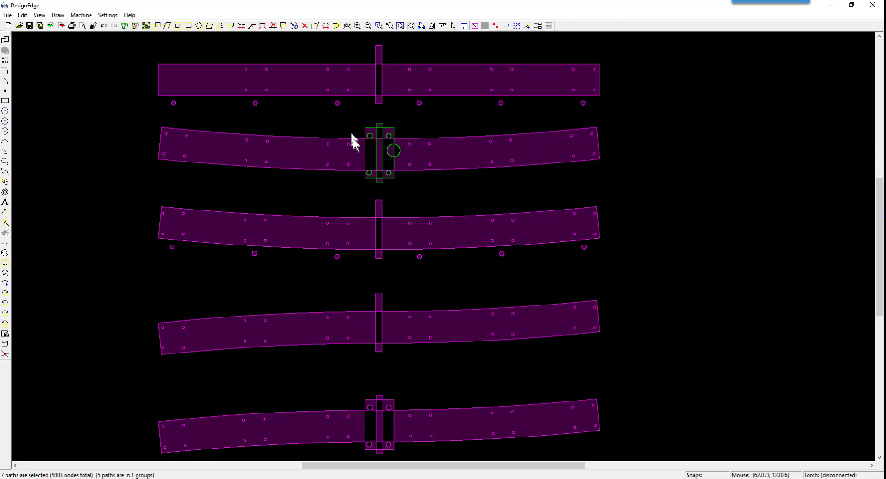
Rotate the second beam's carriage, gantry bar and circle half a turn in place about the carriage's centre.
{"action": "key", "text": "r"}
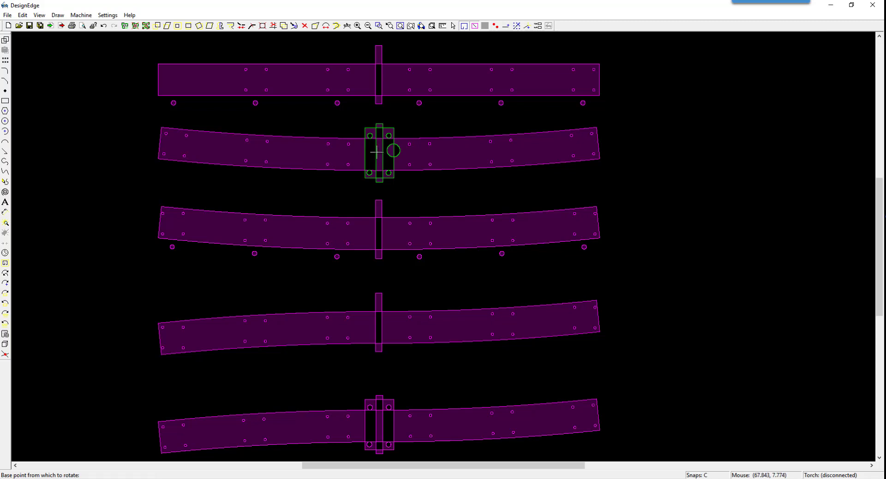
{"action": "left_click", "coordinate": [377, 152]}
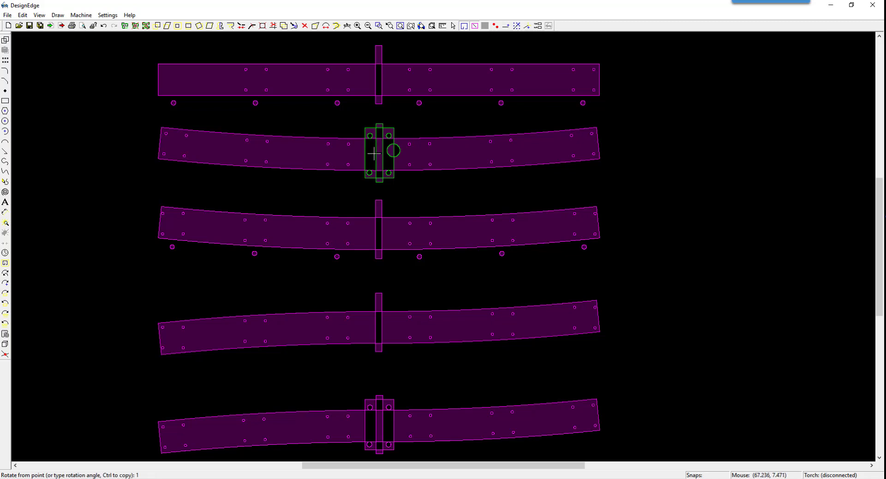
{"action": "left_click", "coordinate": [374, 153]}
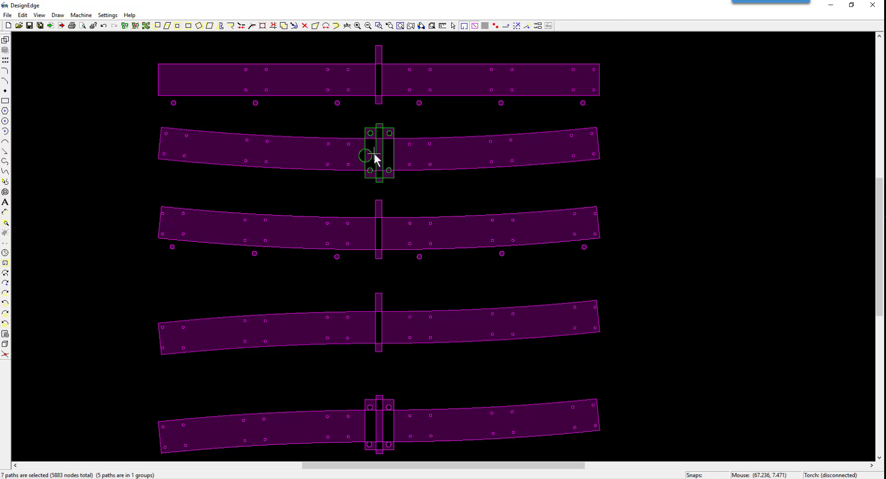
Try rotating the second beam's carriage, gantry bar and circle about the beam's curve centre towards its left end.
{"action": "key", "text": "r"}
{"action": "left_click", "coordinate": [397, 133]}
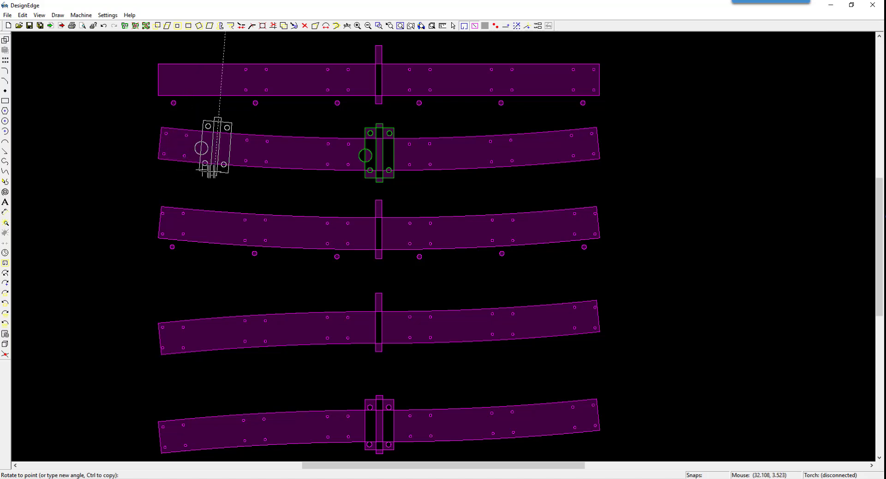
{"action": "left_click", "coordinate": [378, 173]}
{"action": "left_click_drag", "start_coordinate": [127, 106], "coordinate": [664, 183]}
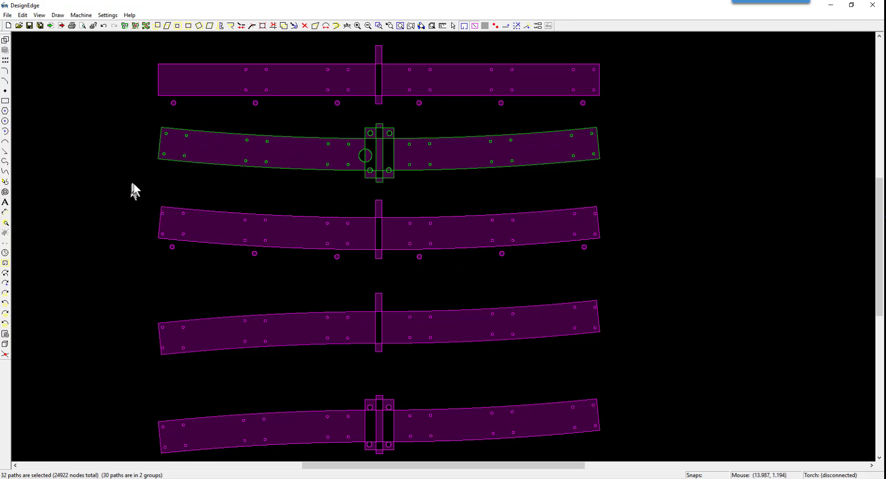
Draw a tall, narrow rectangle crossing the third beam just right of the four holes at its left end.
{"action": "left_click_drag", "start_coordinate": [131, 184], "coordinate": [199, 253]}
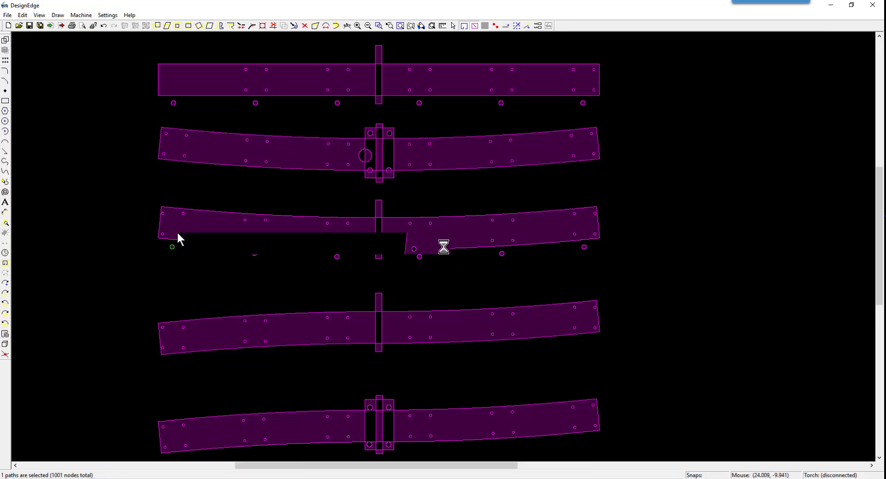
{"action": "scroll", "coordinate": [446, 221], "scroll_direction": "up", "scroll_amount": 2}
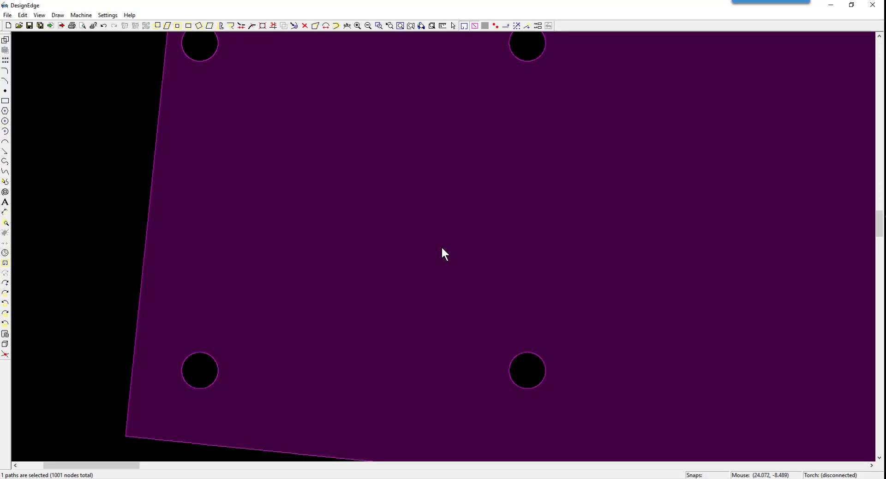
{"action": "scroll", "coordinate": [442, 251], "scroll_direction": "down", "scroll_amount": 2}
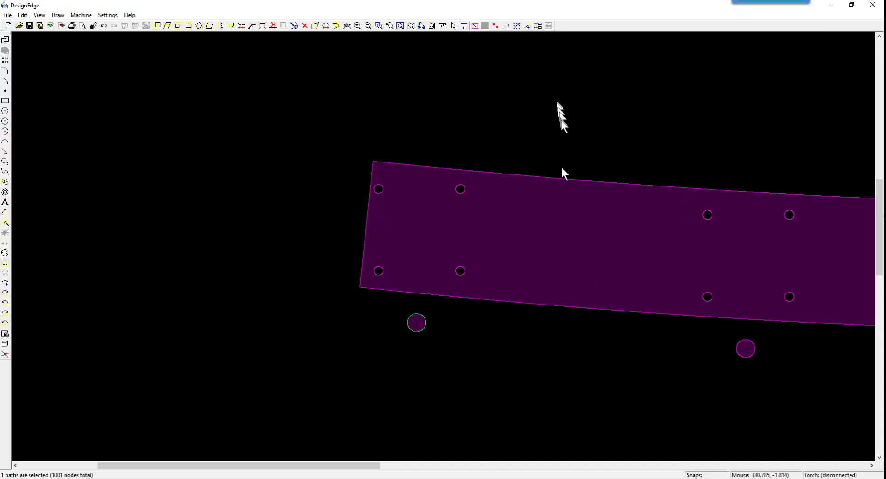
{"action": "key", "text": "r"}
{"action": "left_click", "coordinate": [508, 153]}
{"action": "left_click", "coordinate": [545, 389]}
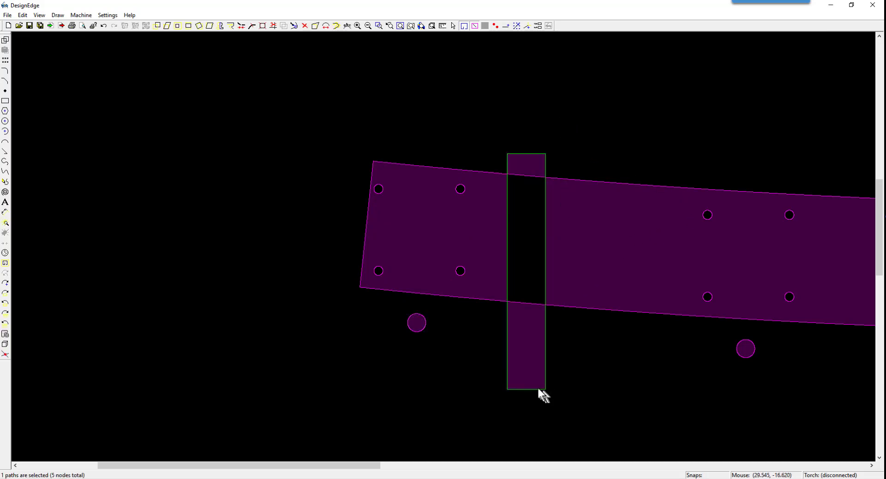
Try moving the rectangle left over the holes at the third beam's left end, and cancel the move.
{"action": "key", "text": "m"}
{"action": "left_click", "coordinate": [531, 336]}
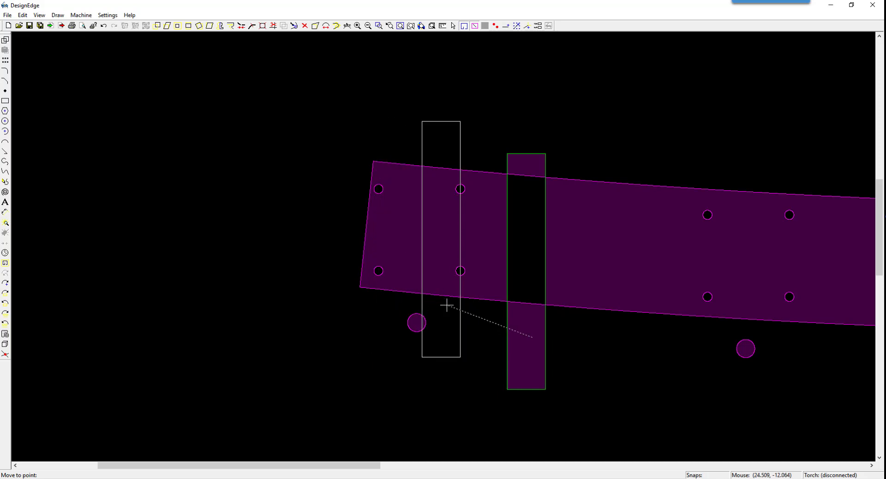
{"action": "key", "text": "Escape"}
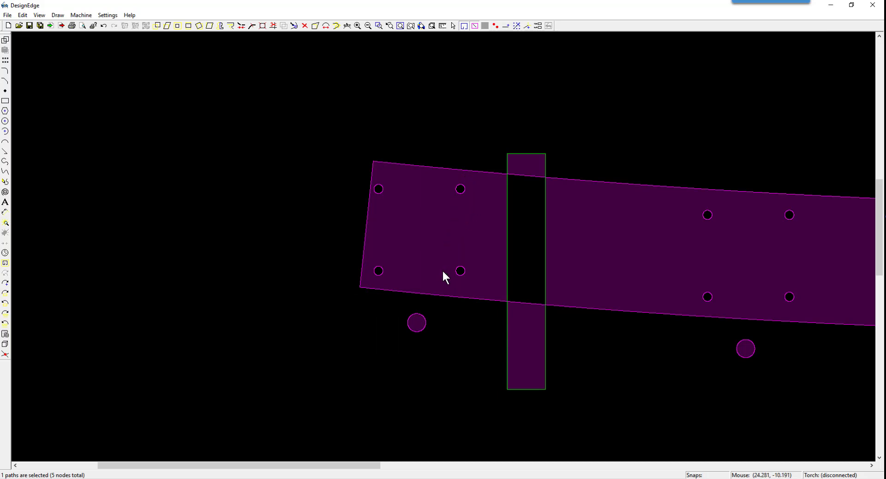
Draw a line from the centre of the lower-right hole at the third beam's left end, perpendicular to the beam's upper edge.
{"action": "key", "text": "l"}
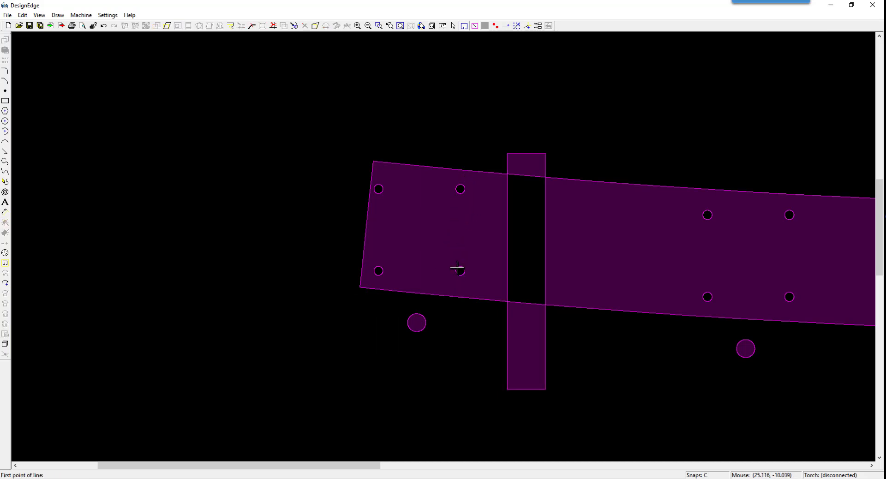
{"action": "left_click", "coordinate": [457, 267]}
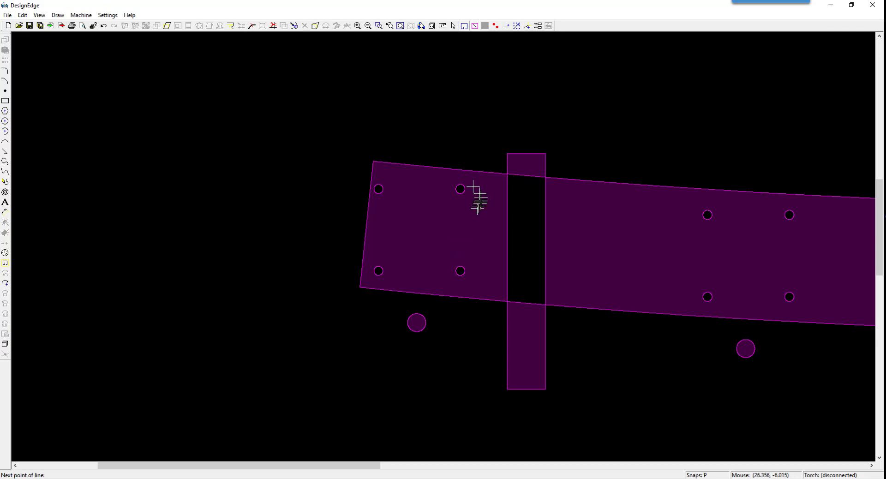
{"action": "left_click", "coordinate": [469, 171]}
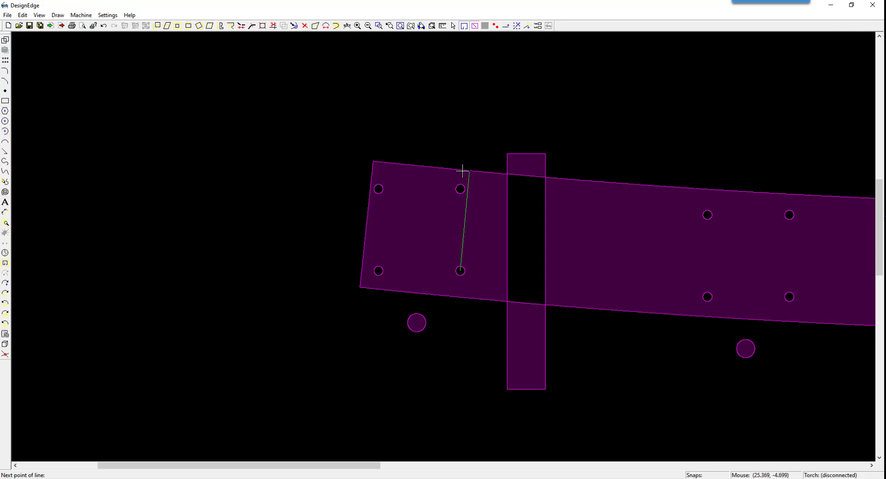
{"action": "key", "text": "Escape"}
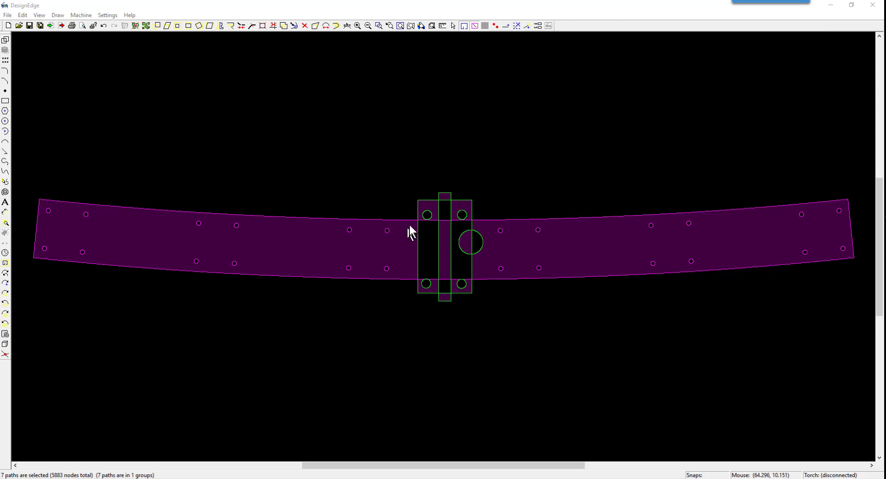
Try rotating the carriage, gantry bar and circle along the curved beam towards its right end, and cancel the rotation.
{"action": "left_click", "coordinate": [409, 305]}
{"action": "left_click", "coordinate": [439, 249]}
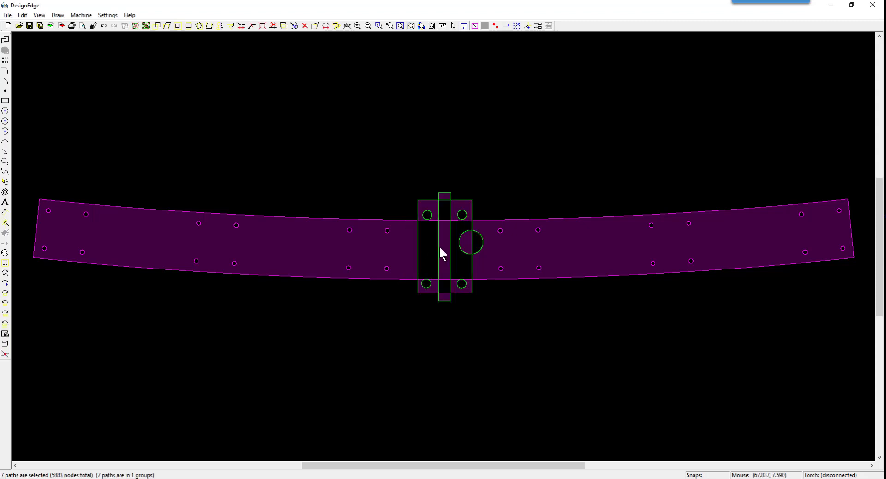
{"action": "key", "text": "r"}
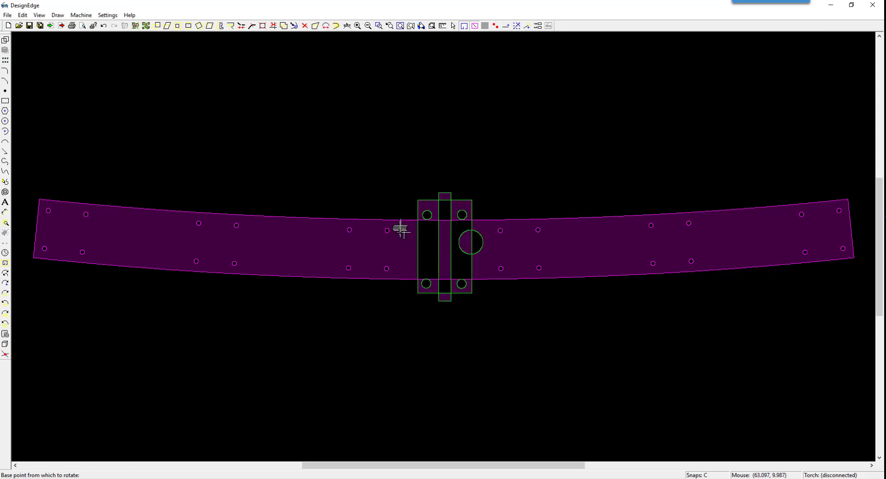
{"action": "left_click", "coordinate": [402, 220]}
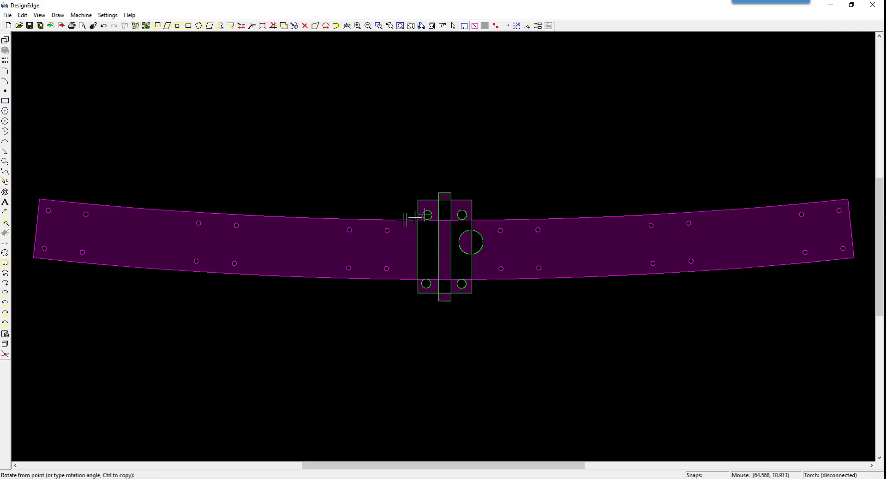
{"action": "left_click", "coordinate": [449, 326]}
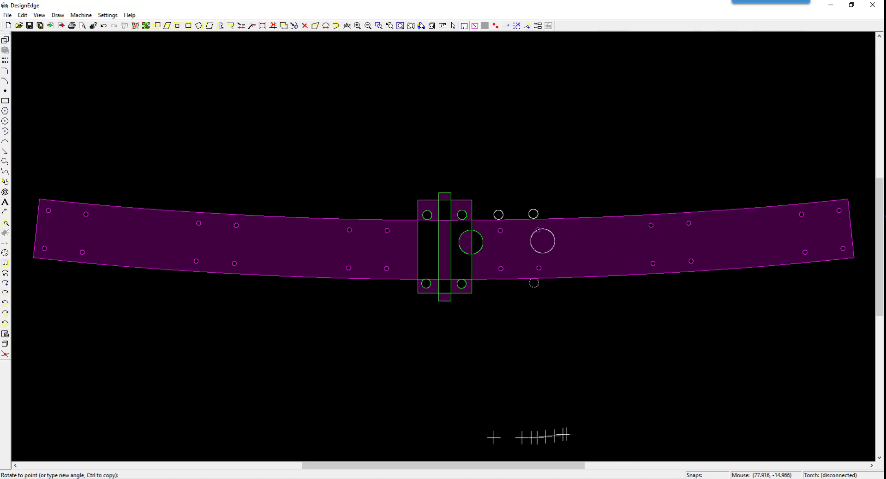
{"action": "key", "text": "Escape"}
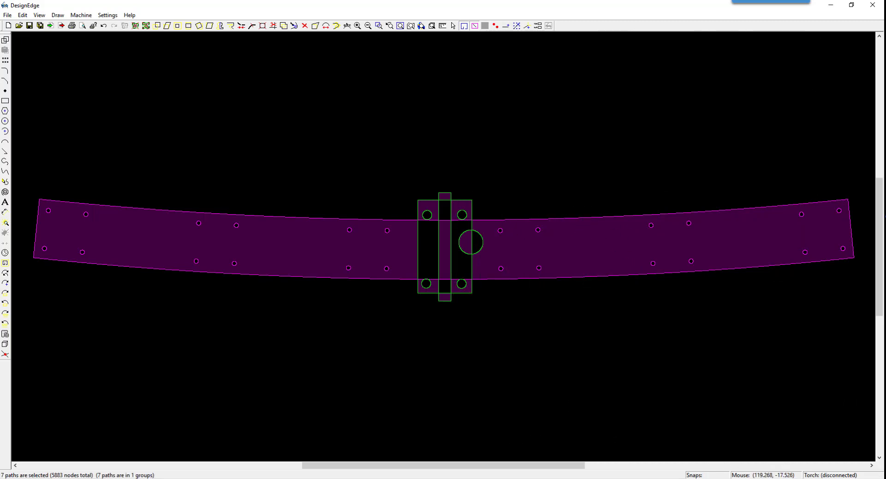
Paste the contact e-mail address as large outlined text below the curved beam.
{"action": "key", "text": "ctrl+v"}
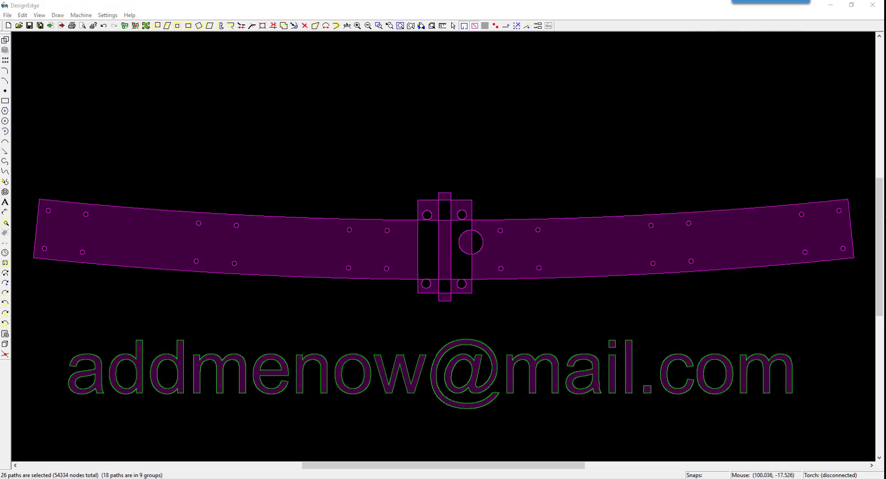